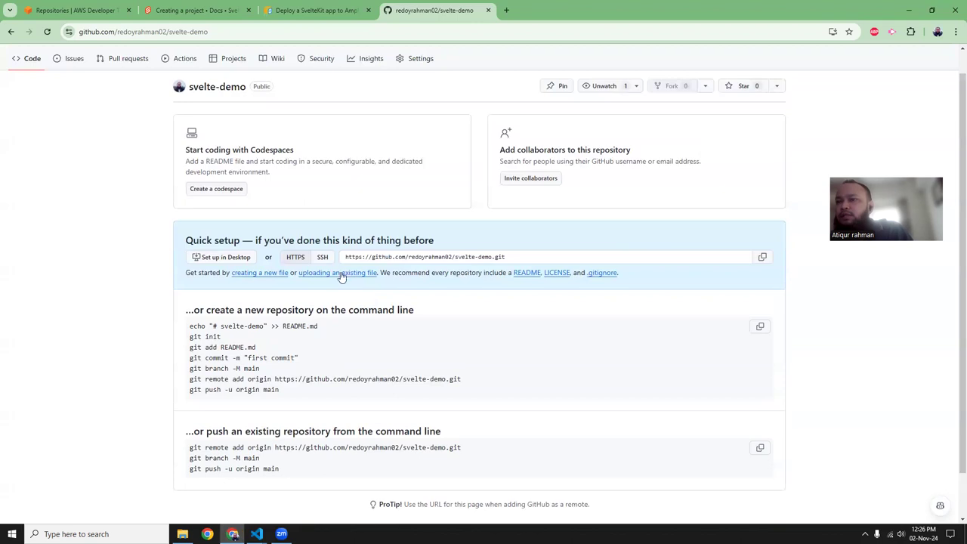
Step: Copy the svelte-demo repository's SSH URL, and create and open a folder named tmp in E:\projects\svelte
left_click(762, 256)
left_click(182, 534)
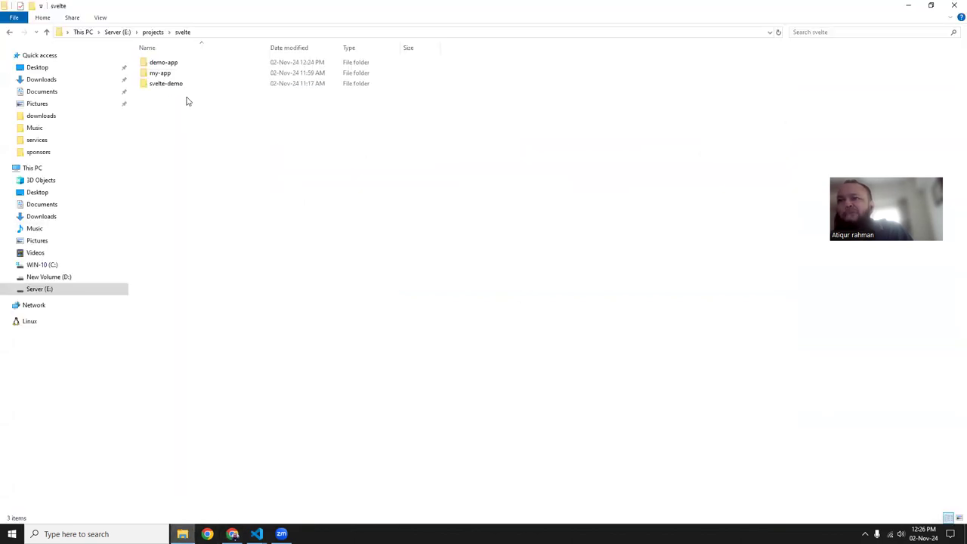
right_click(185, 174)
mouse_move(224, 339)
left_click(350, 342)
type("tmp")
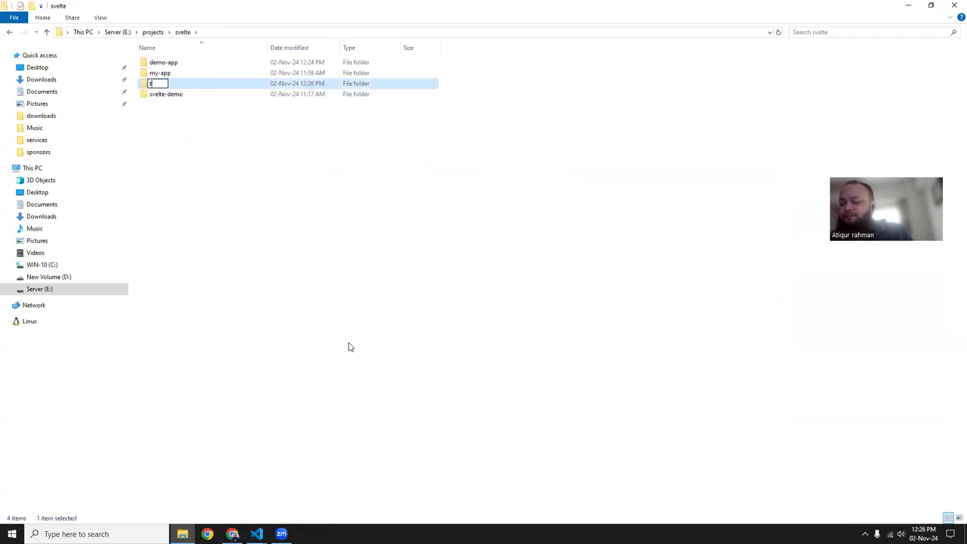
key("Return")
key("Return")
Step: Open a maximized Git Bash terminal in the empty tmp folder
right_click(291, 232)
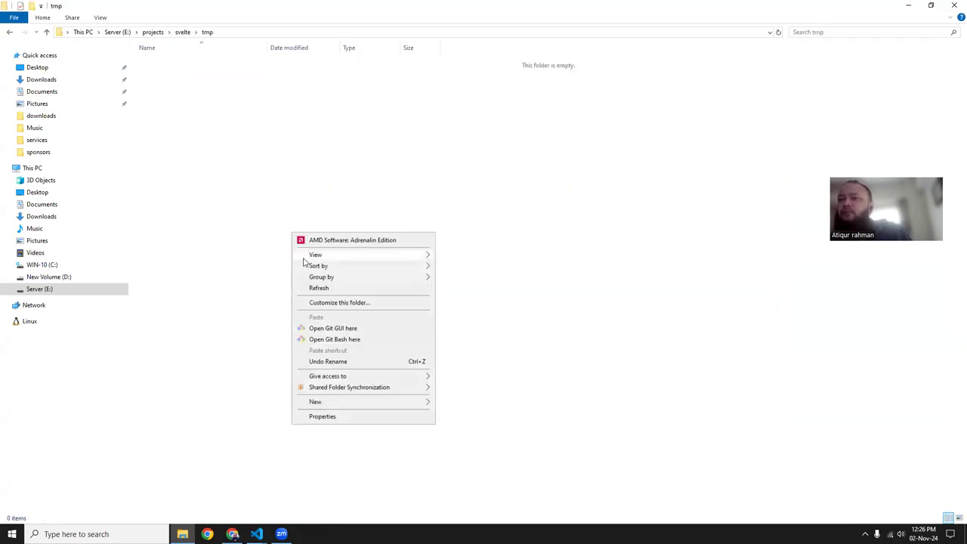
left_click(337, 341)
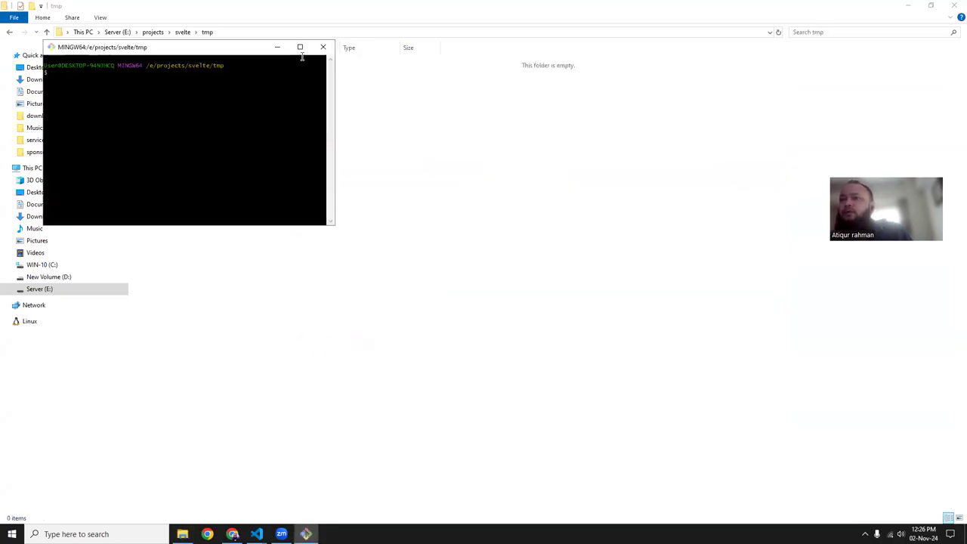
left_click(300, 45)
Step: Try to clone the svelte-demo repository with git clone over SSH, accepting github.com's host key with yes
right_click(319, 119)
left_click(346, 148)
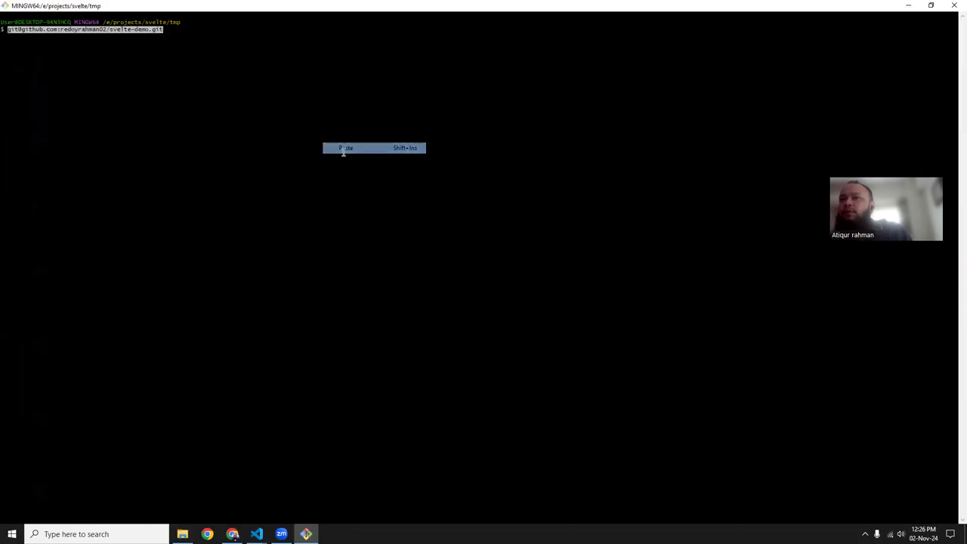
key("Home")
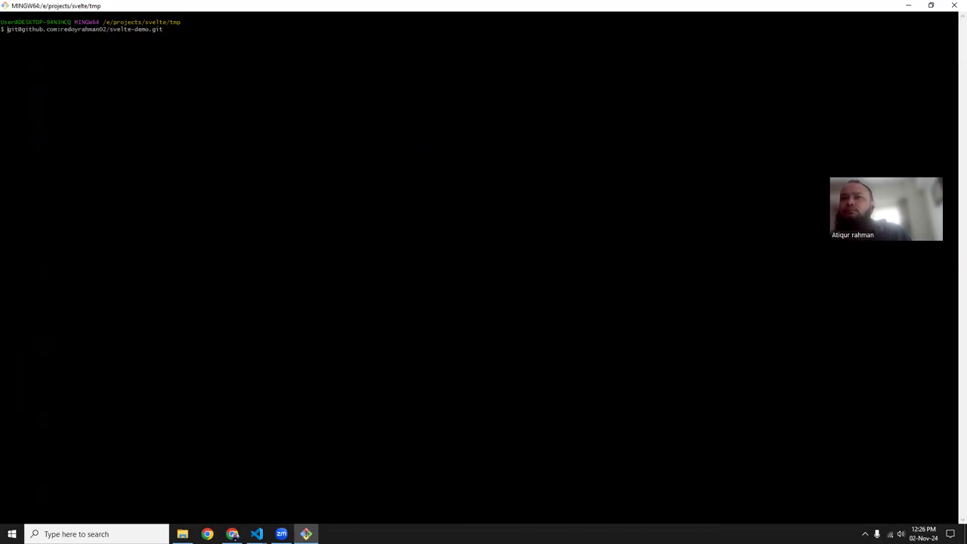
type("git clone")
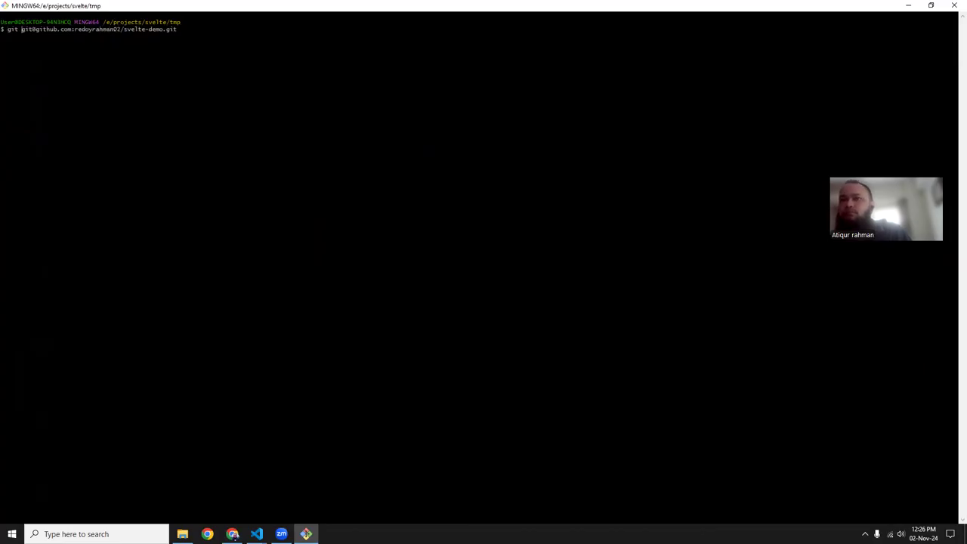
key("Return")
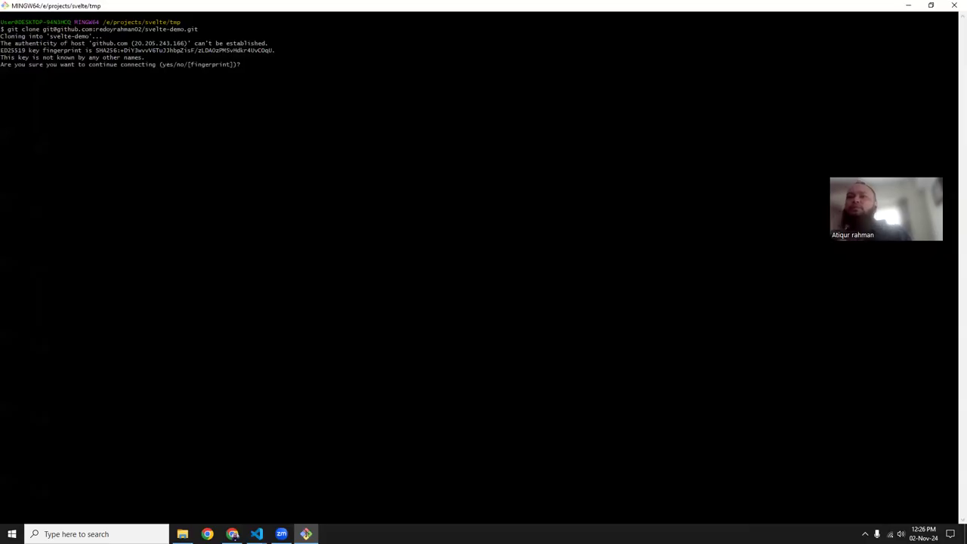
type("yes")
key("Return")
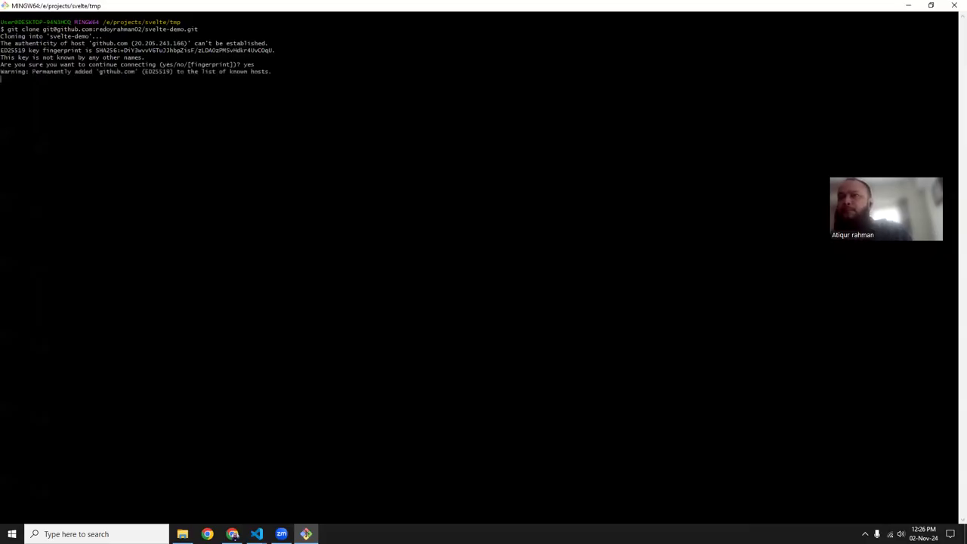
left_click_drag(3, 100, 116, 141)
left_click(116, 141)
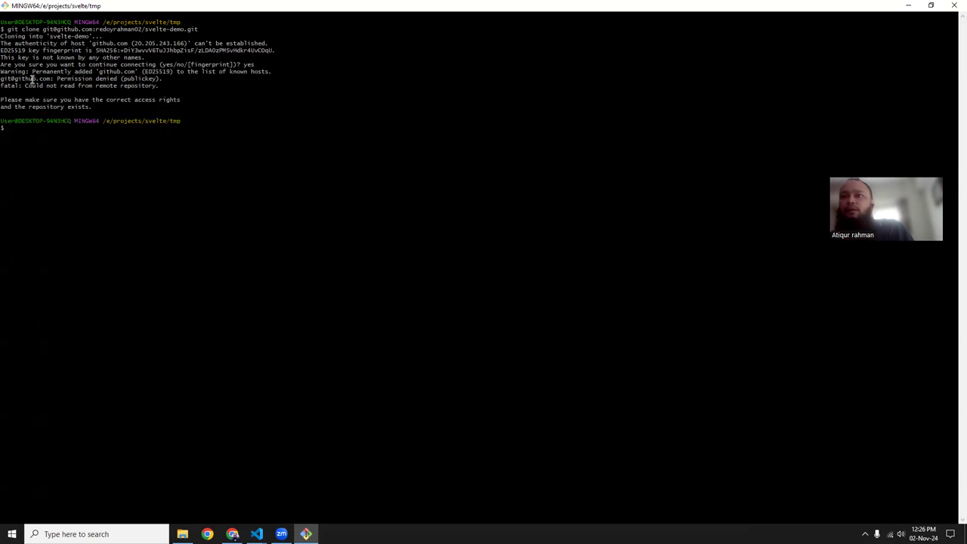
left_click_drag(13, 107, 150, 99)
left_click(155, 99)
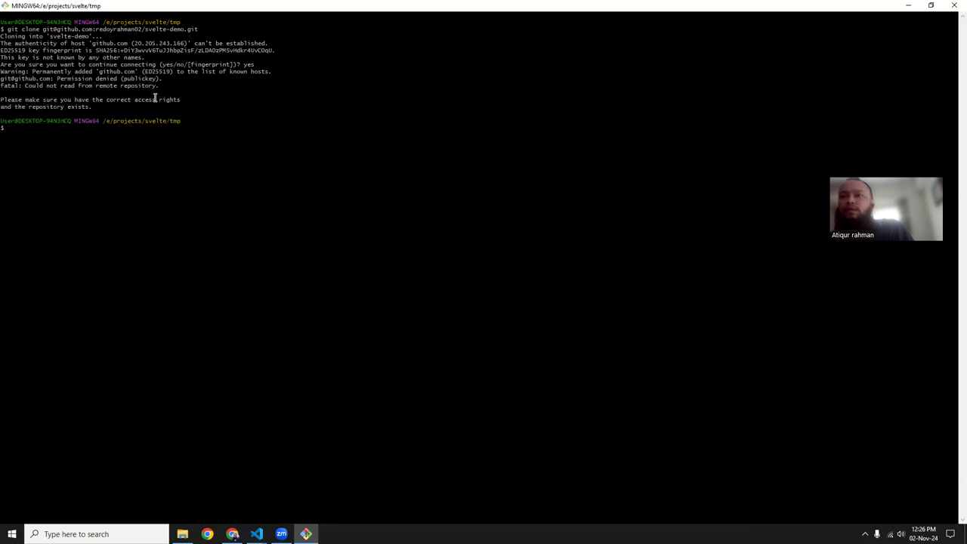
Step: Copy the svelte-demo repository's HTTPS URL from GitHub and clone it into the tmp folder with git clone
left_click(232, 534)
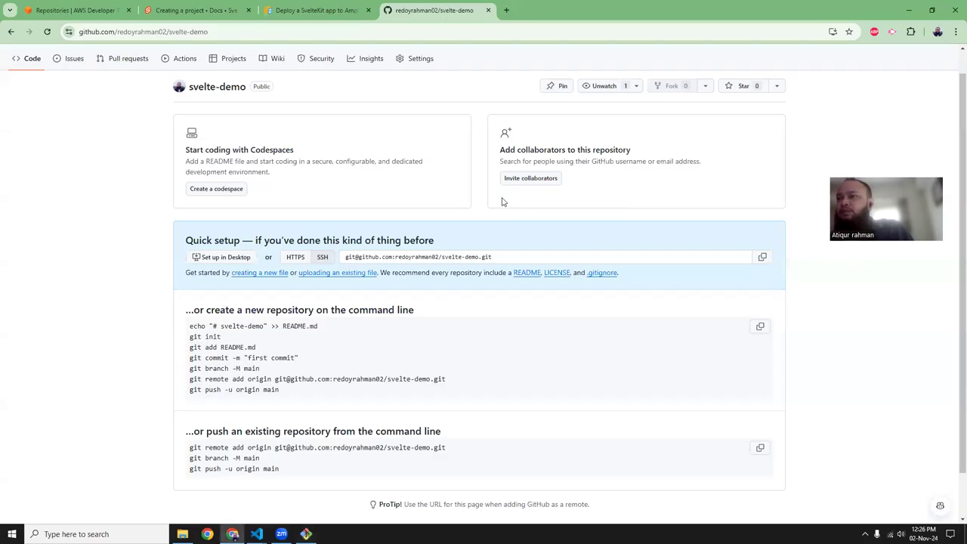
left_click(295, 257)
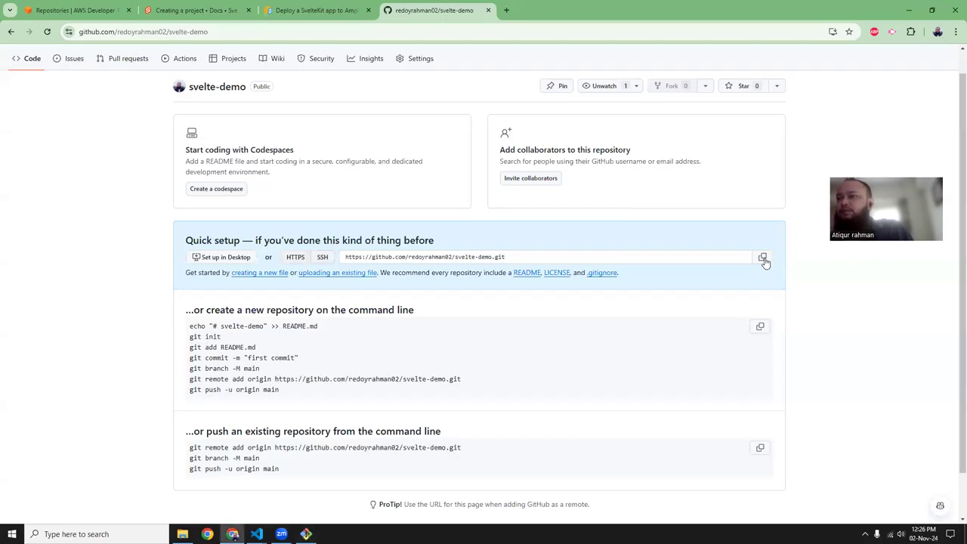
left_click(306, 534)
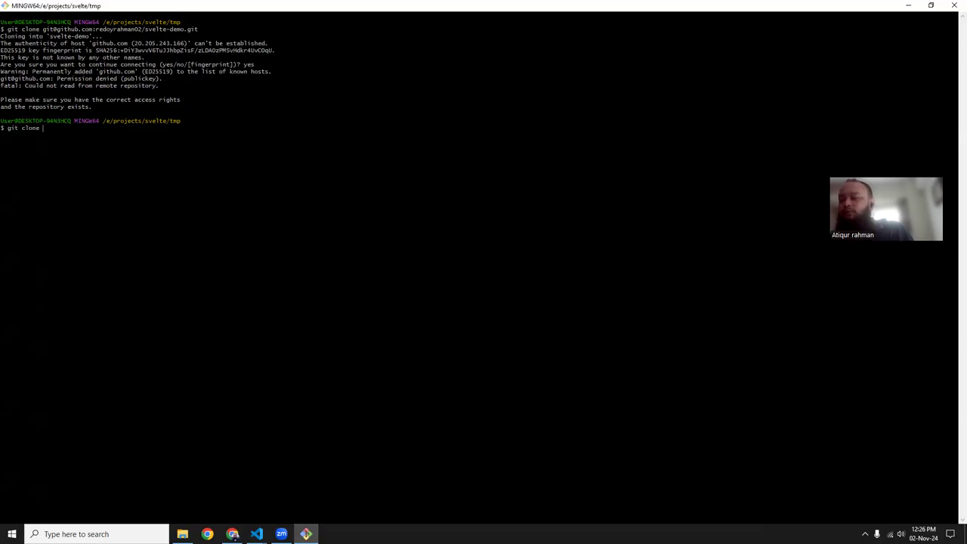
type("git clone")
type("https://github.com/redoyrahman02/svelte-demo.git")
key("Return")
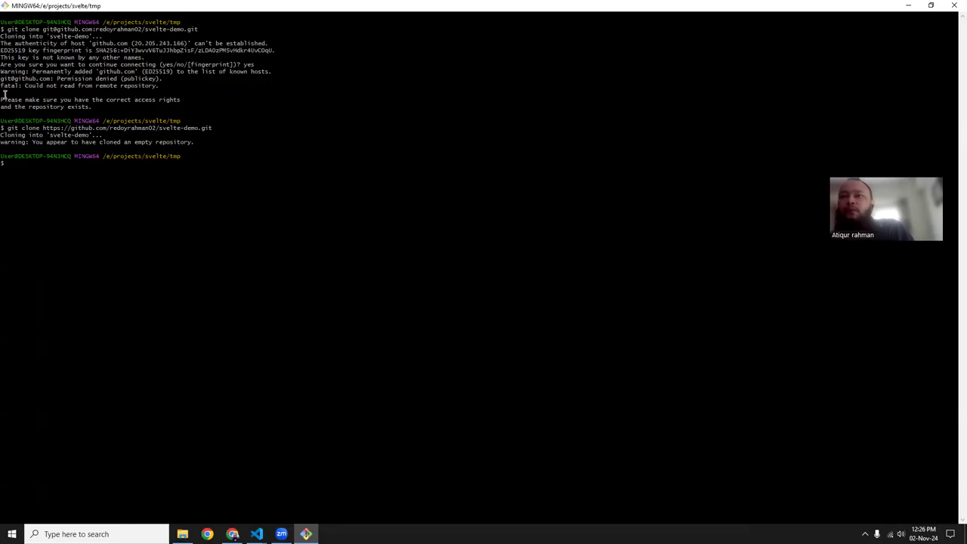
Step: Copy the .git folder from the cloned svelte-demo folder in tmp into the demo-app project folder
left_click(182, 534)
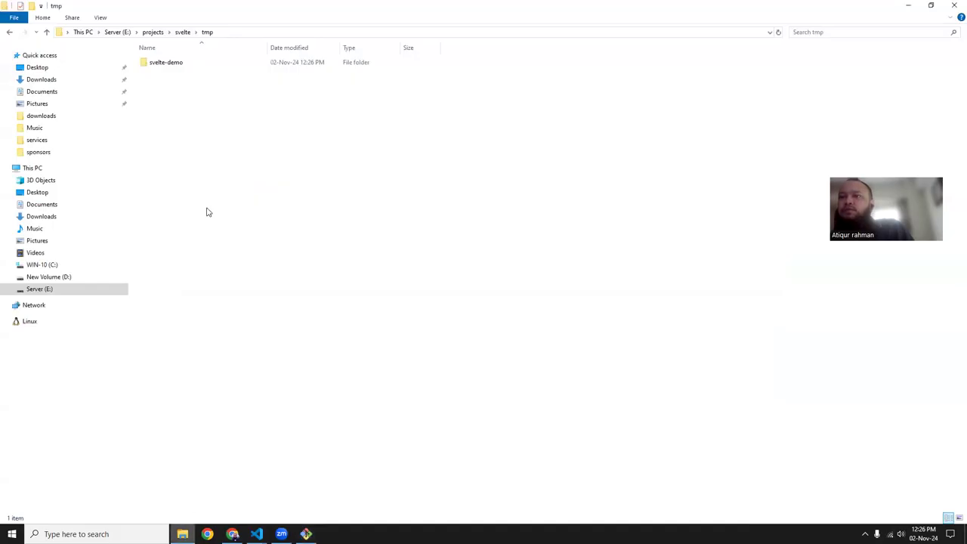
double_click(168, 66)
left_click(156, 63)
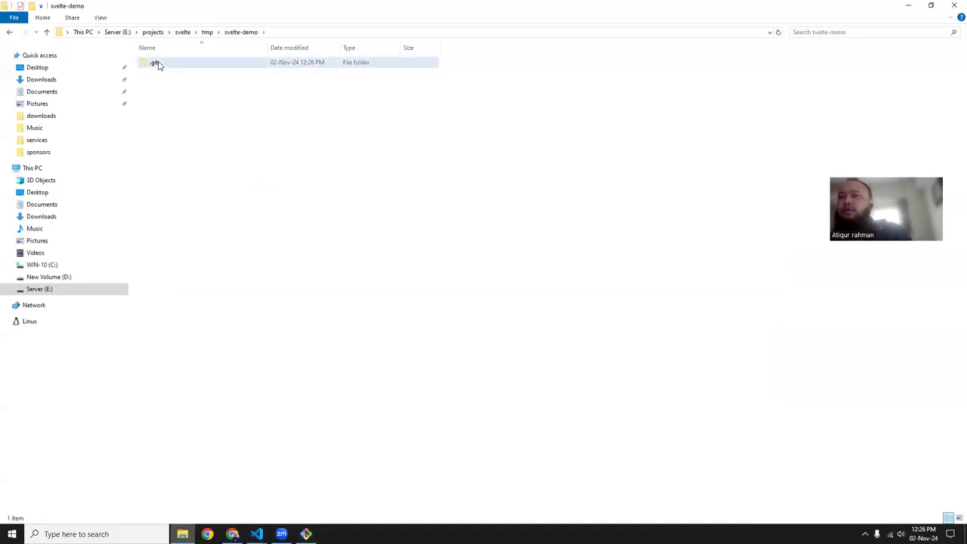
left_click(158, 67)
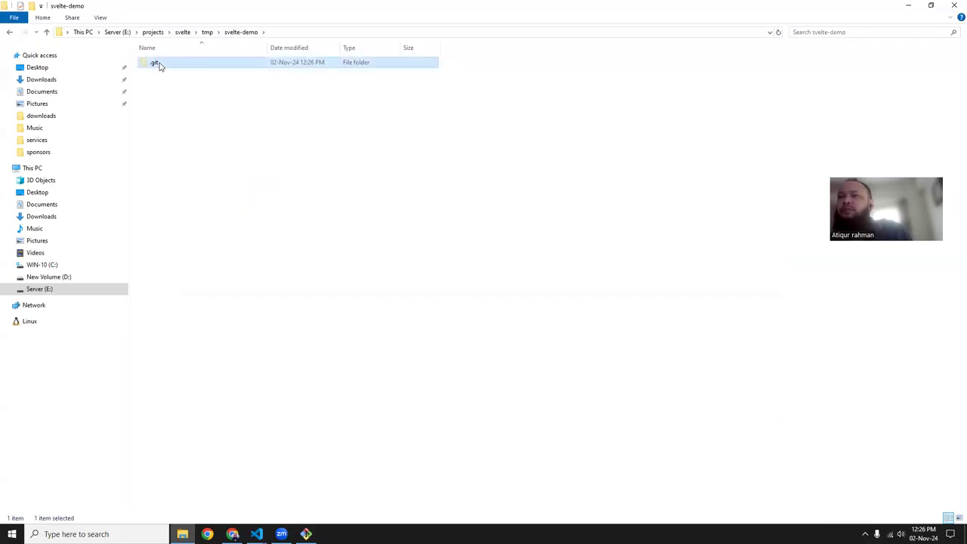
left_click(180, 34)
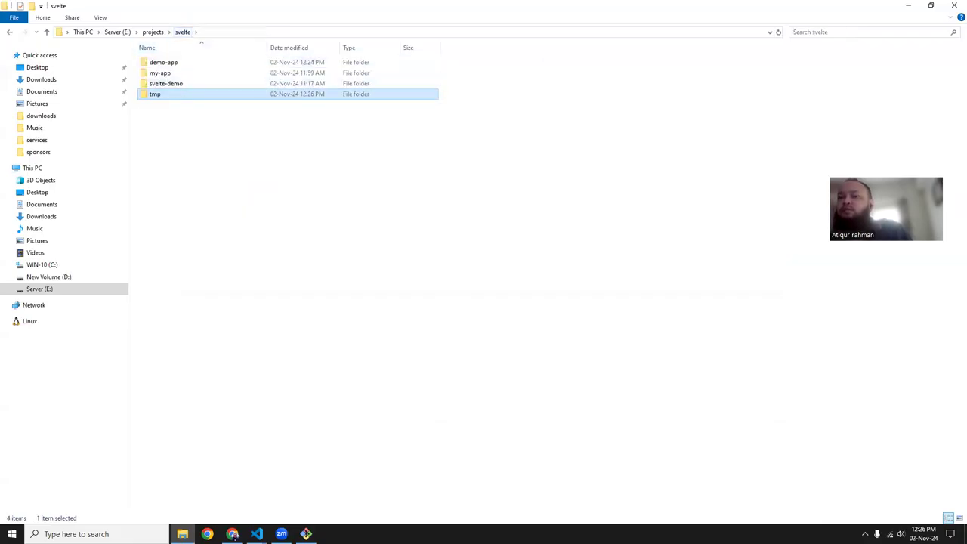
mouse_move(257, 534)
left_click(293, 492)
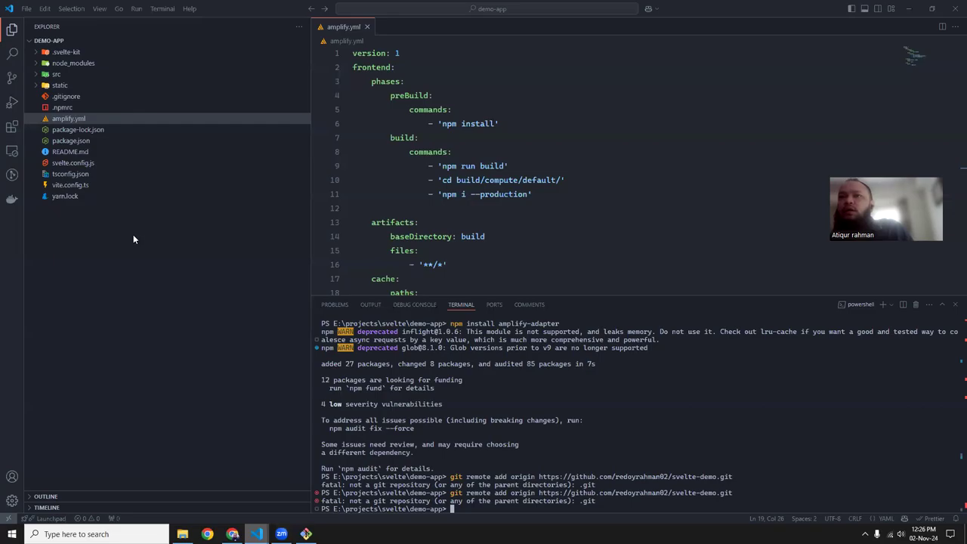
left_click(182, 534)
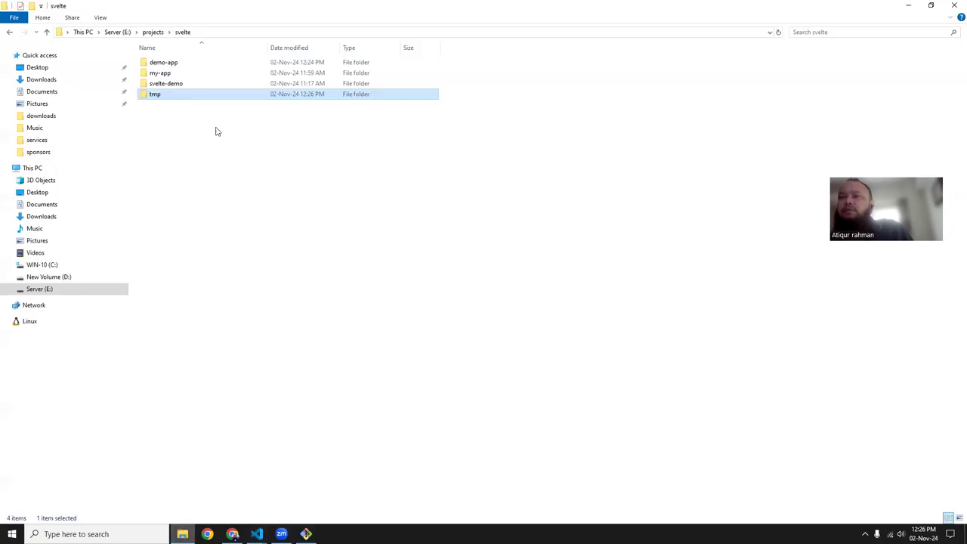
double_click(173, 65)
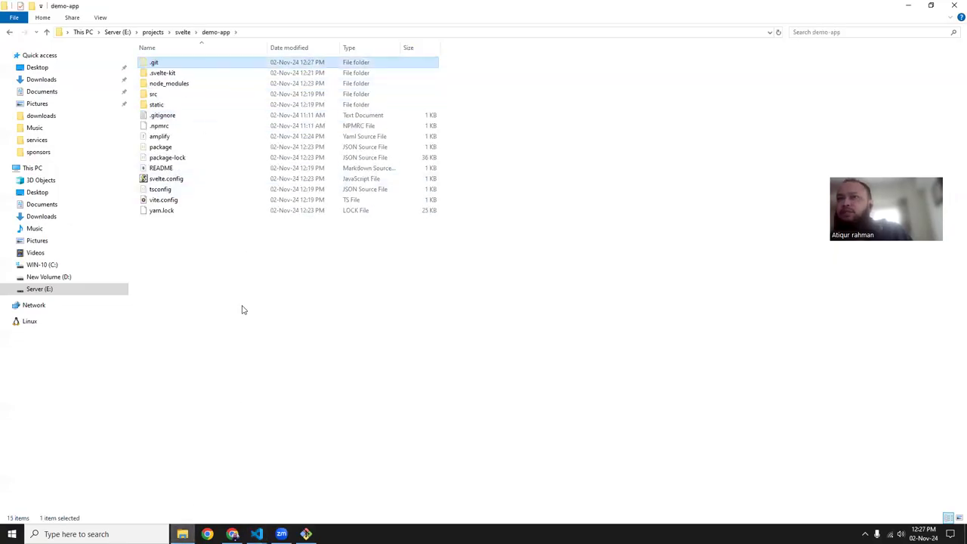
left_click(246, 340)
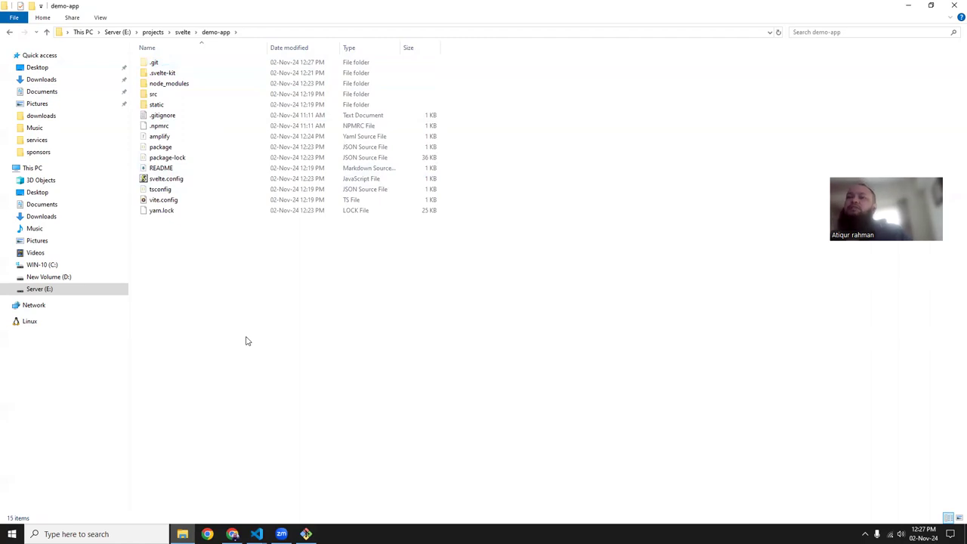
Step: Switch to the demo-app project in VS Code and review its uncommitted Git changes
mouse_move(257, 534)
left_click(315, 484)
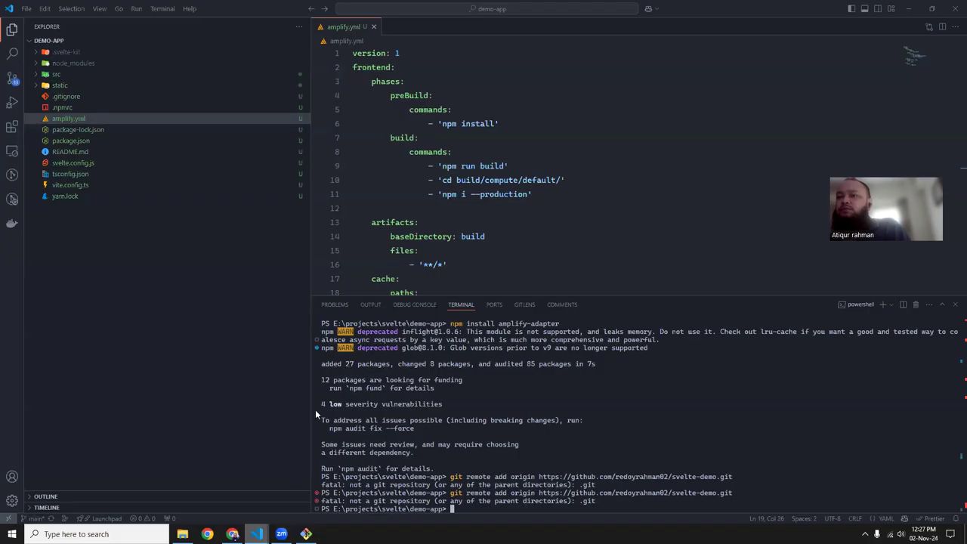
left_click(11, 80)
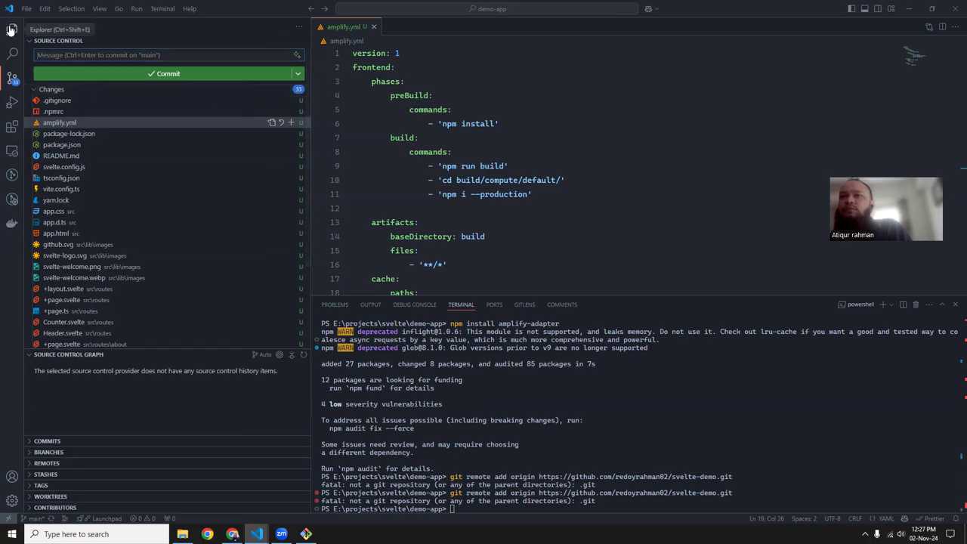
left_click(12, 29)
Step: Close amplify.yml, add package-lock.json on a new line below the Vite entries in .gitignore, and save the file
left_click(375, 27)
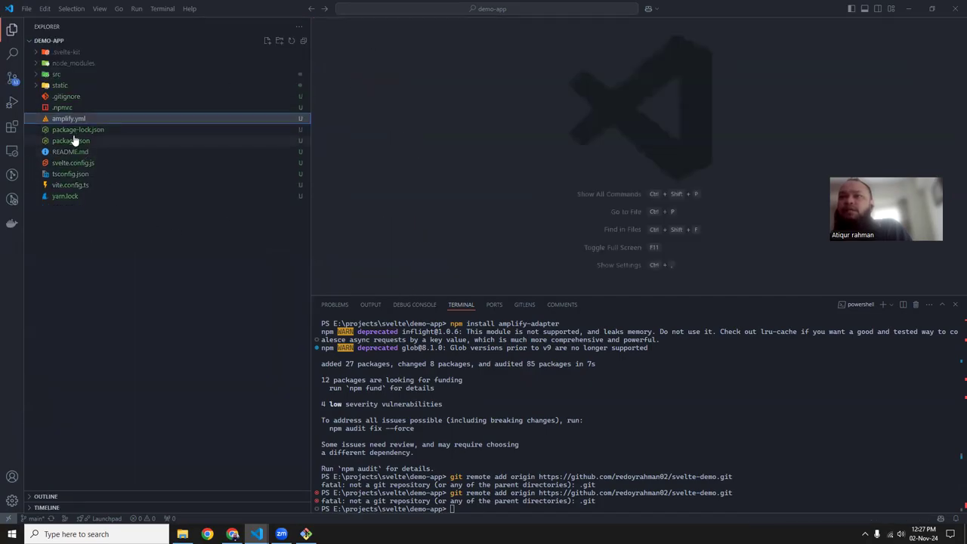
left_click(65, 99)
left_click(955, 304)
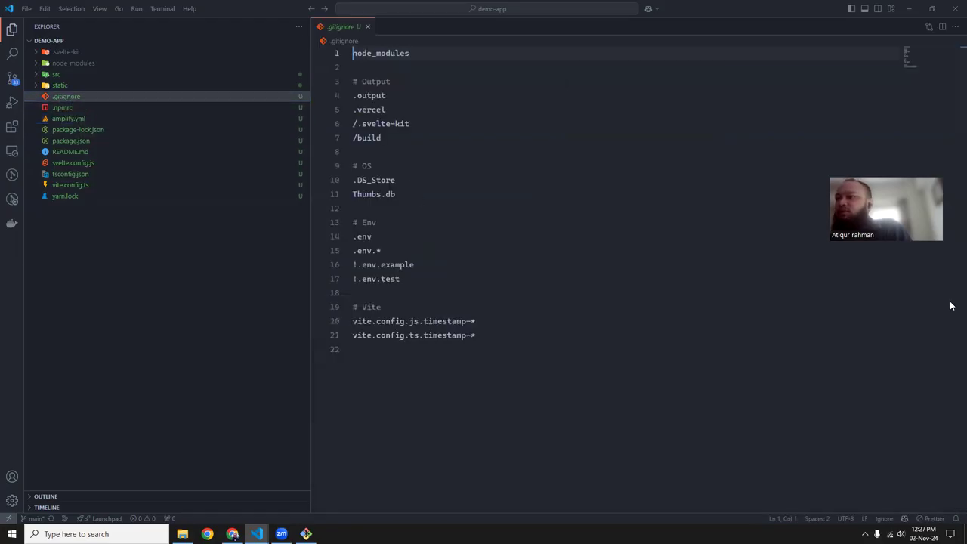
left_click(500, 333)
key("Return")
type("pa")
key("Tab")
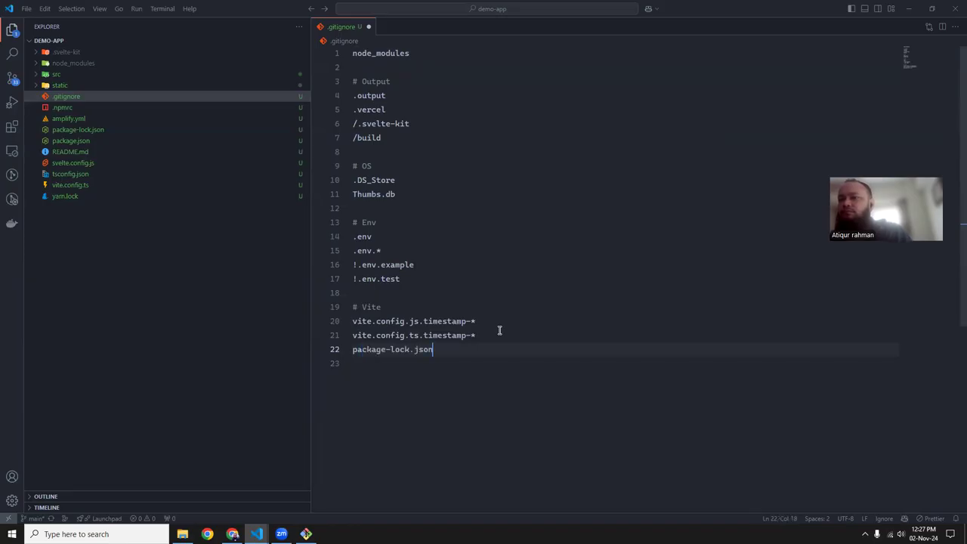
key("ctrl+s")
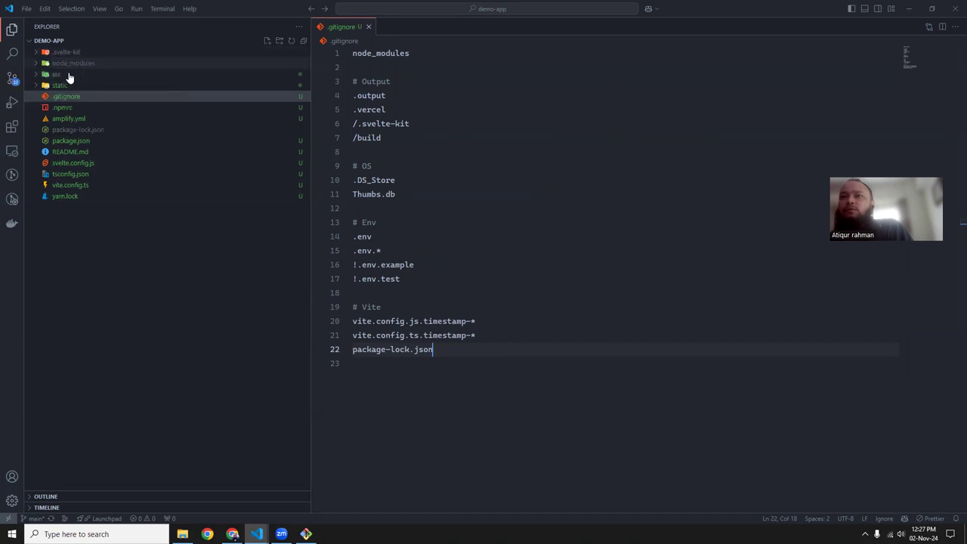
Step: Stage all changes of the demo-app project and commit them with the message "init commit"
left_click(12, 78)
left_click(285, 90)
type("init")
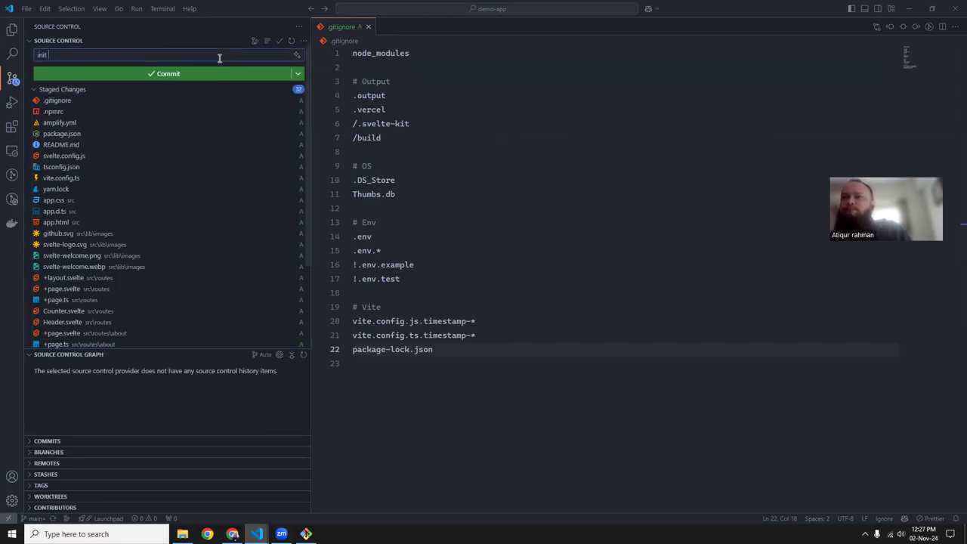
type(" commit")
key("ctrl+Return")
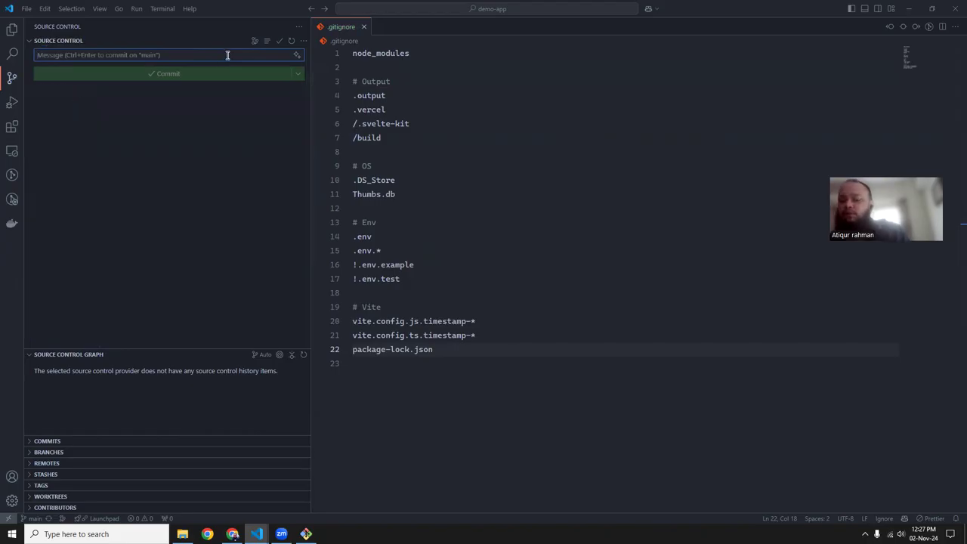
Step: Try to push the initial commit to the remote by running git push in the integrated terminal
key("ctrl+grave")
type("git ")
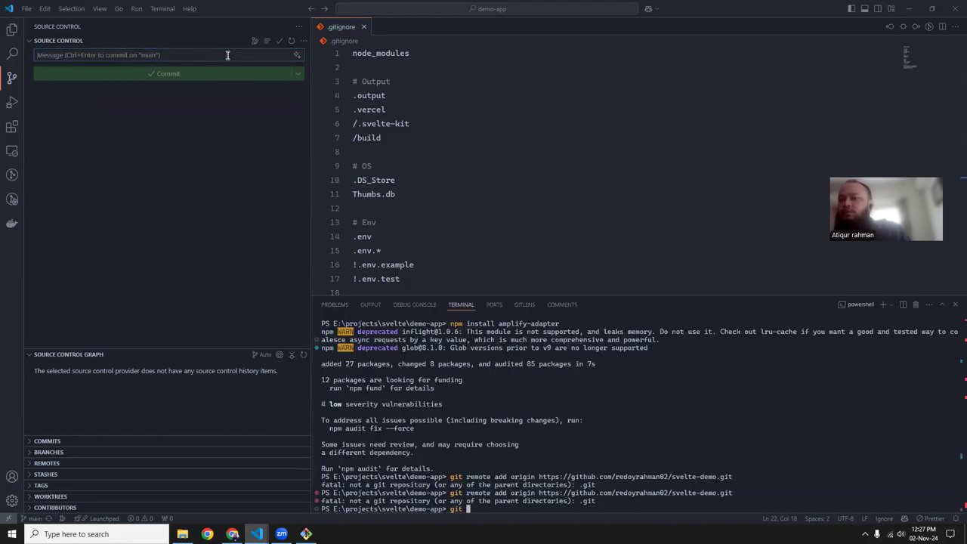
type("push")
key("Return")
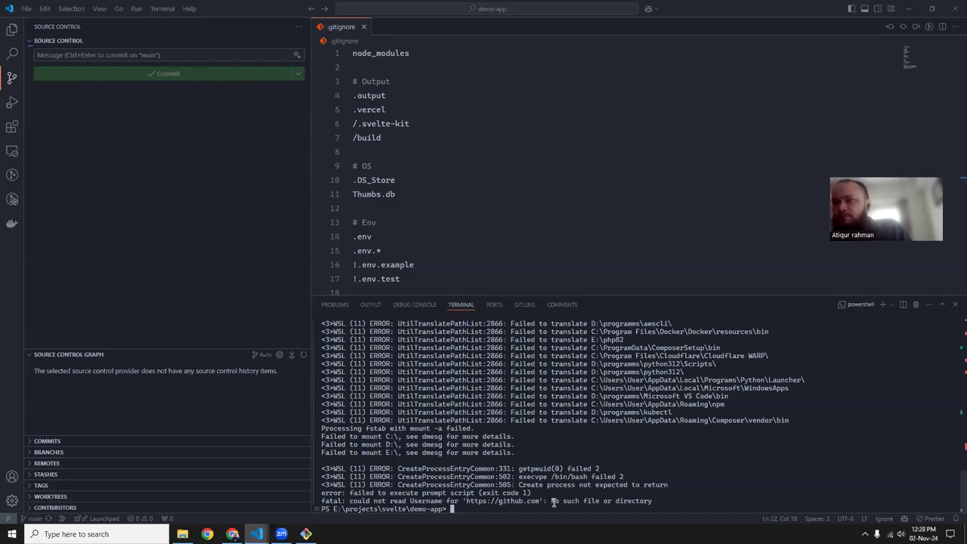
Step: Check the repository's state by running git status in the terminal
type("git ")
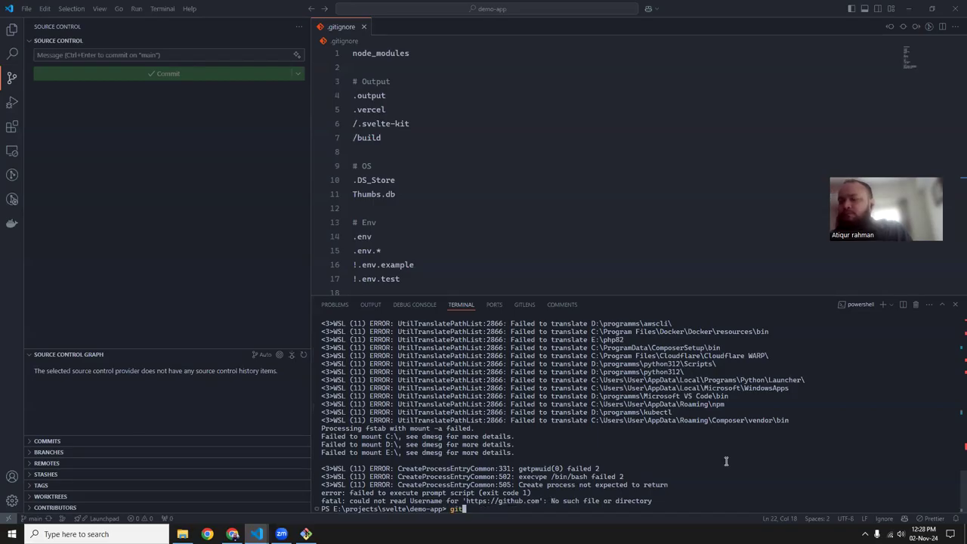
type("status")
key("Return")
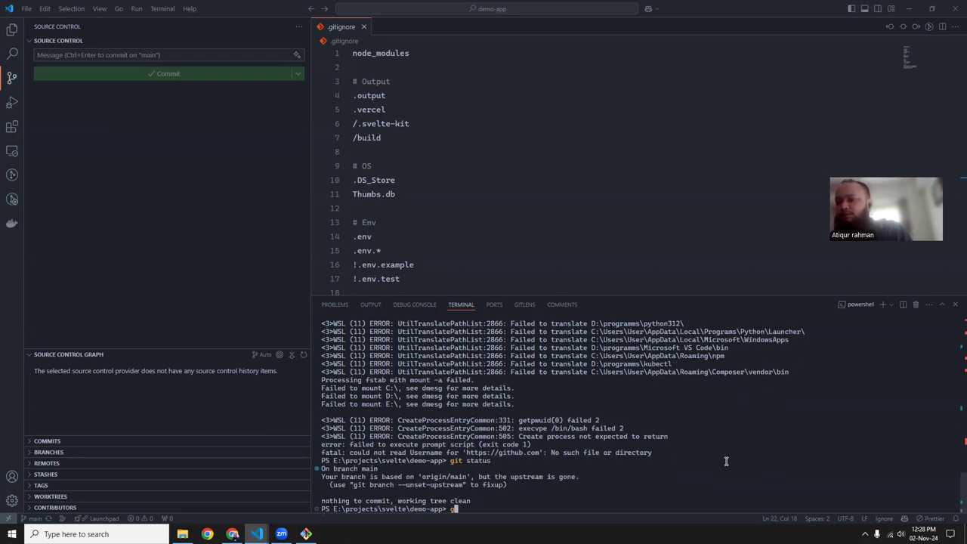
Step: Retry pushing the initial commit by running git push in the terminal, and review its output
type("git push")
key("Return")
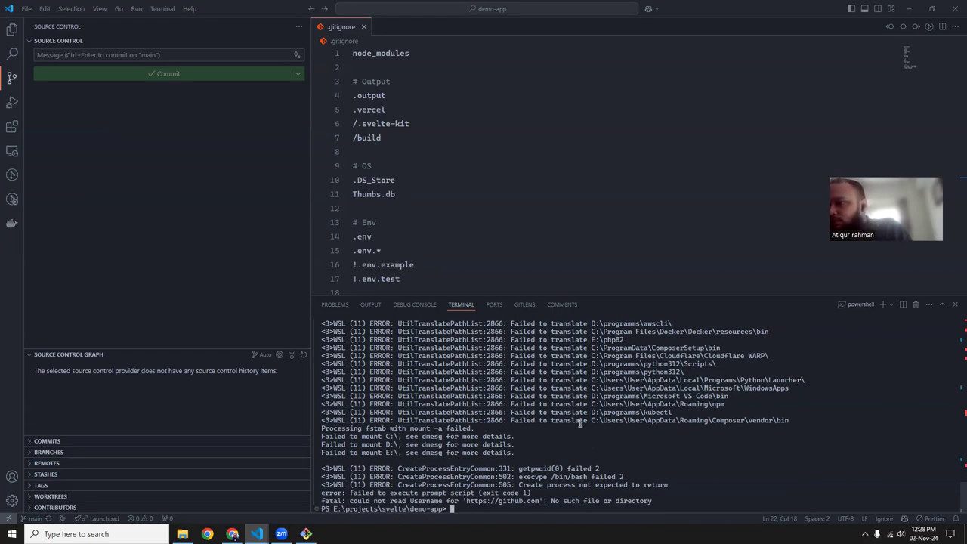
type("git status git push")
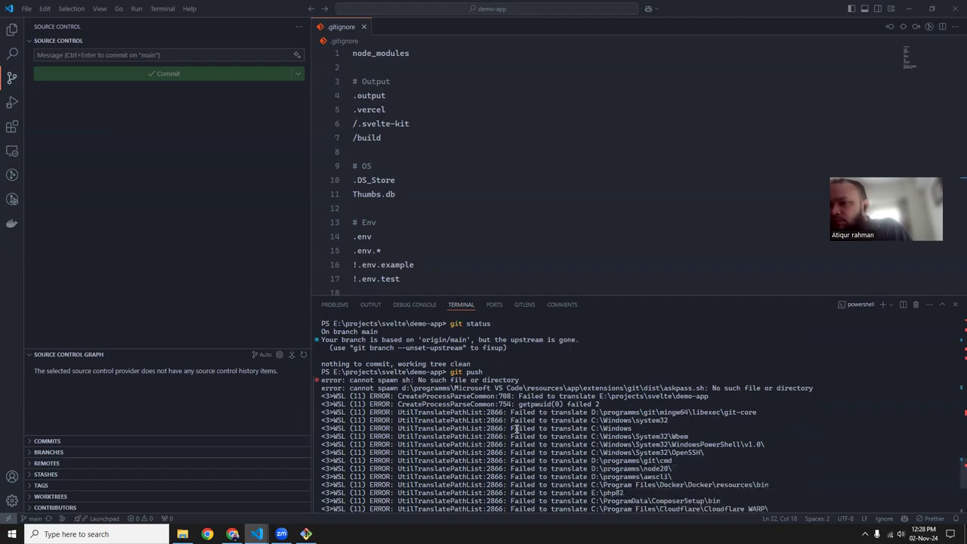
Step: Switch to Chrome to check the svelte-demo repository page on GitHub, and return to the demo-app project in VS Code
left_click(11, 29)
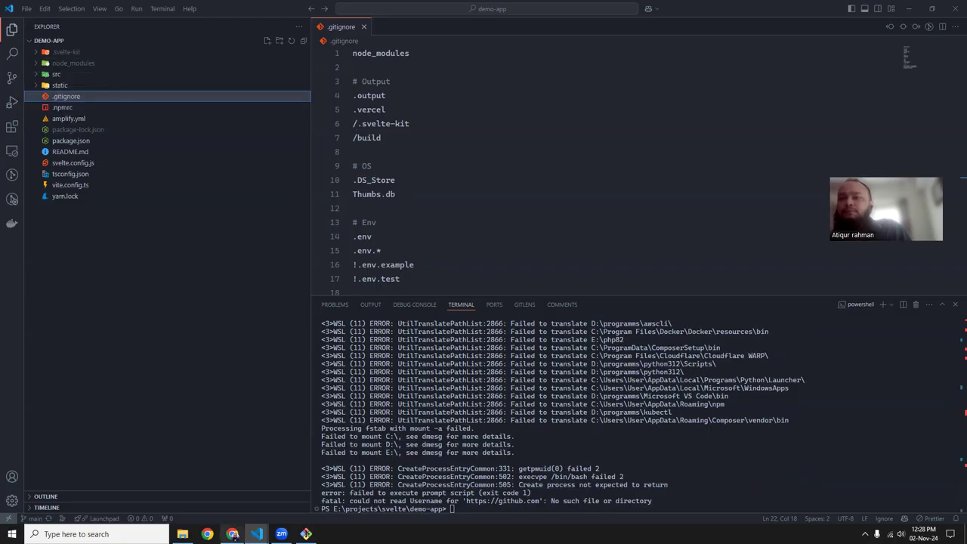
left_click(232, 534)
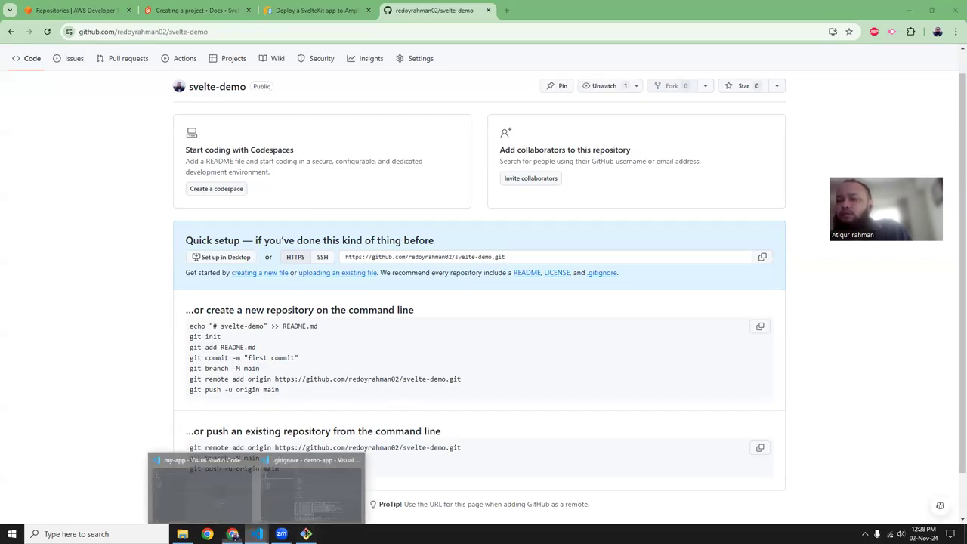
left_click(306, 487)
left_click(115, 273)
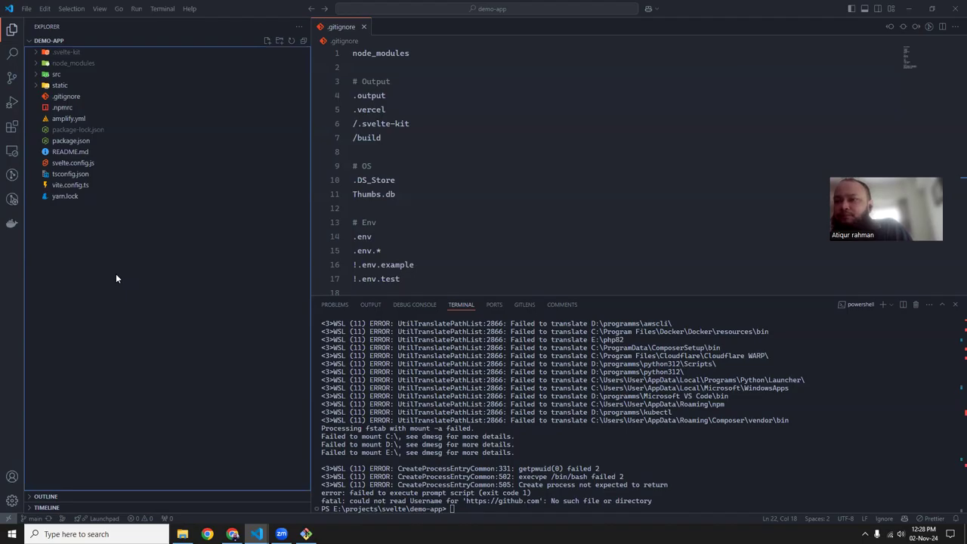
Step: Create and check out a new branch named "production" in the demo-app project
left_click(34, 518)
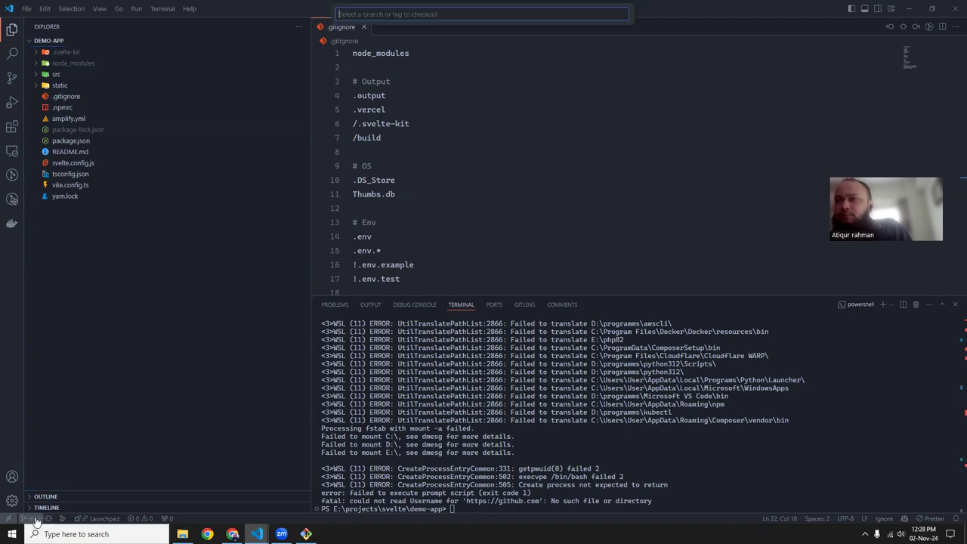
left_click(375, 29)
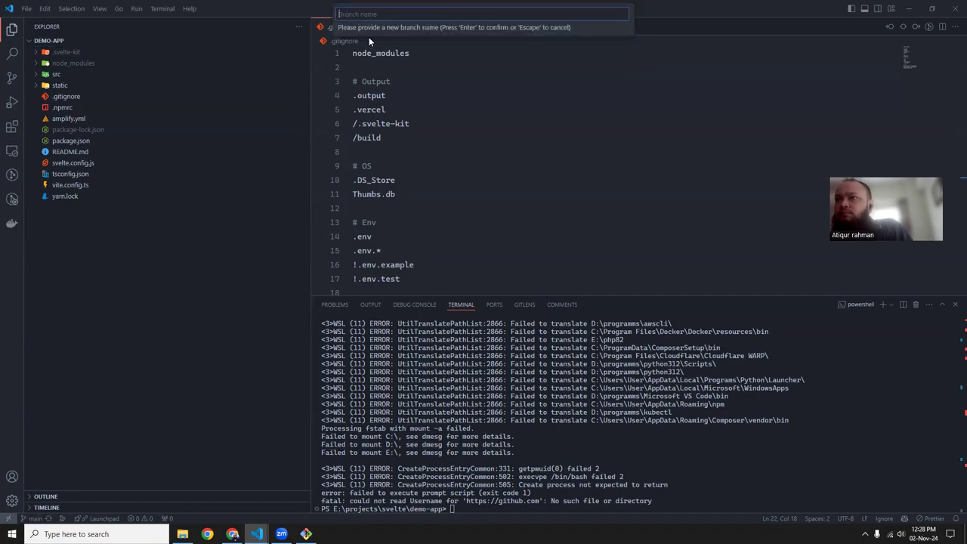
type("produc")
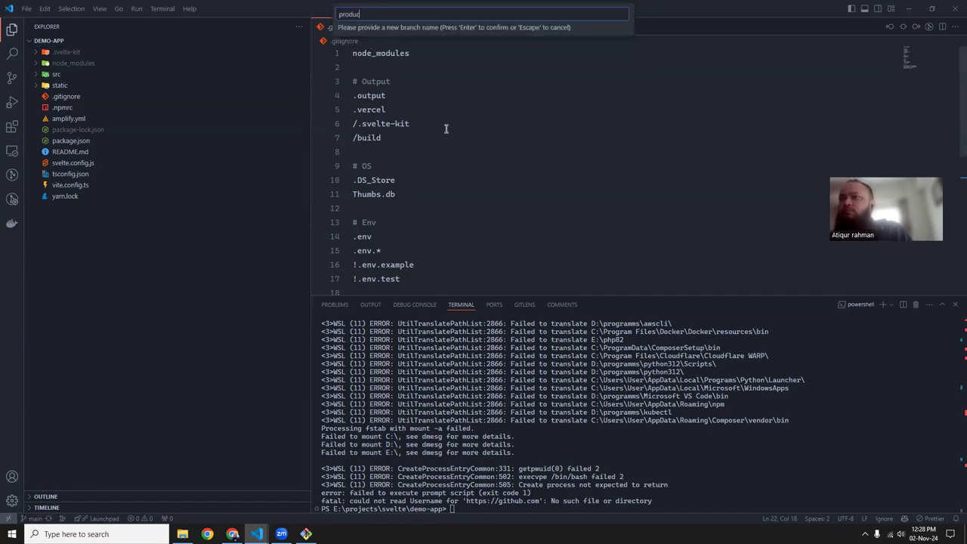
type("tion")
key("Return")
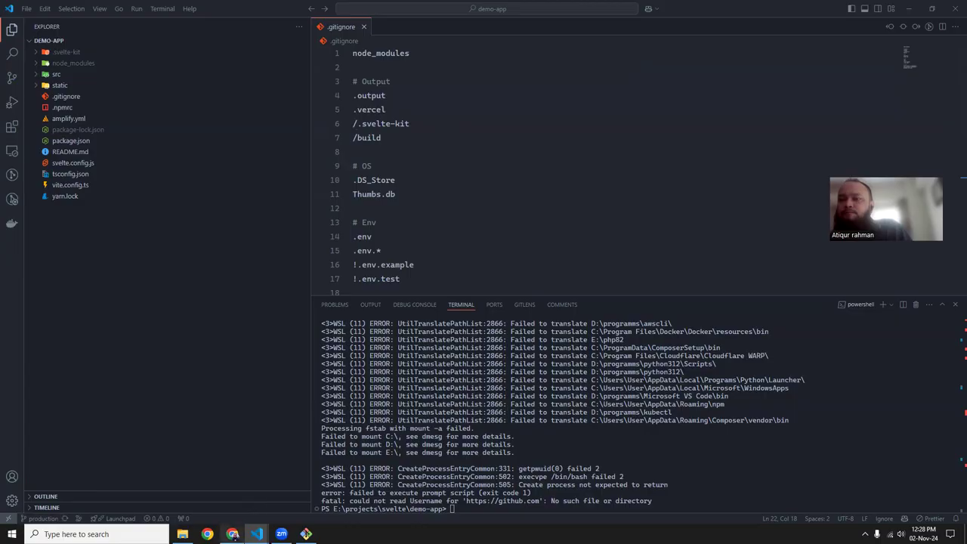
Step: Reload the svelte-demo repository page in Chrome to check its branch and files, and return to VS Code
left_click(233, 534)
left_click(48, 31)
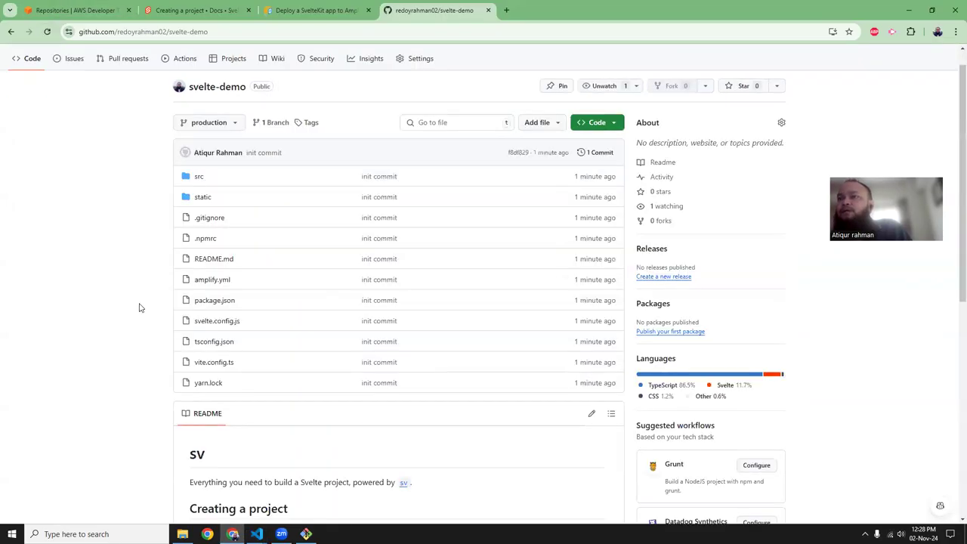
left_click(276, 520)
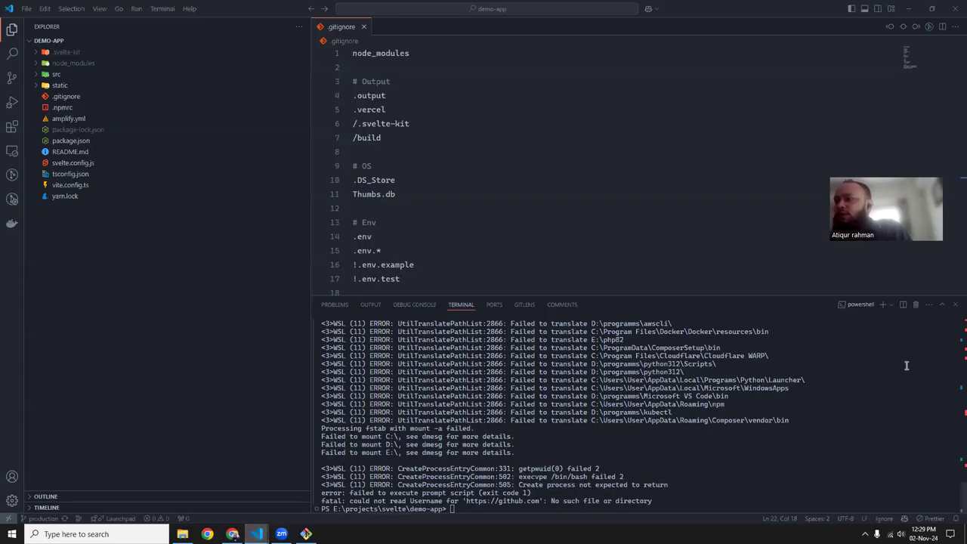
Step: Run git pull for the production branch in a cleared terminal, and close the terminal
left_click(953, 304)
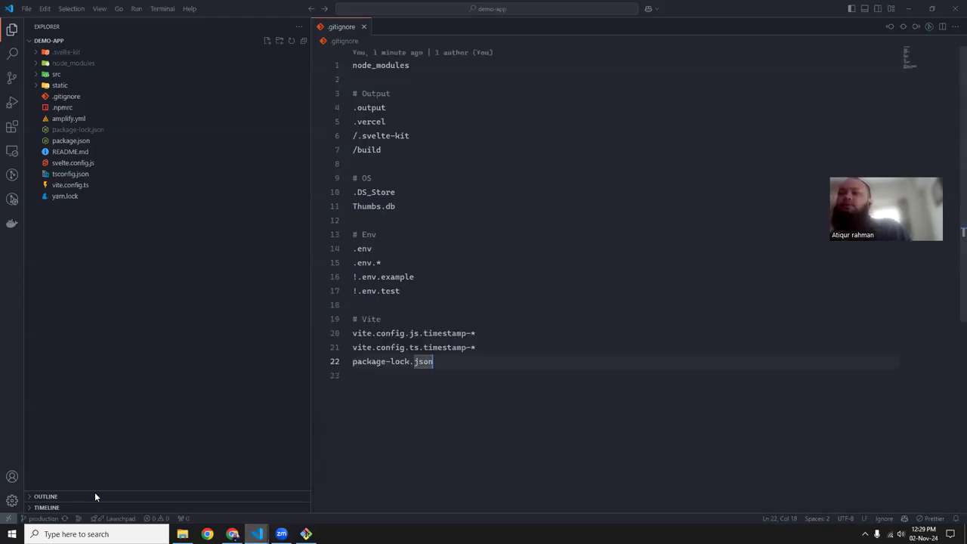
left_click(504, 344)
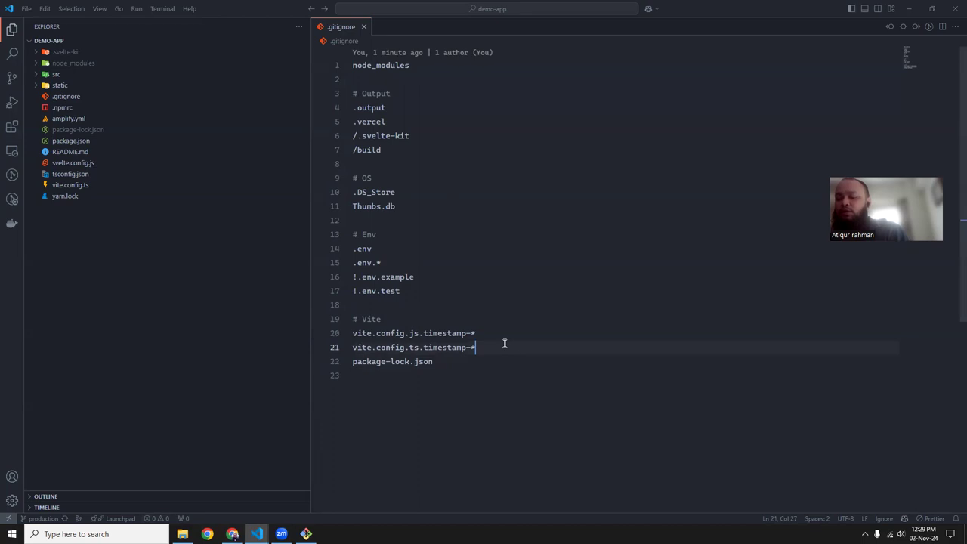
key("ctrl+grave")
type("git")
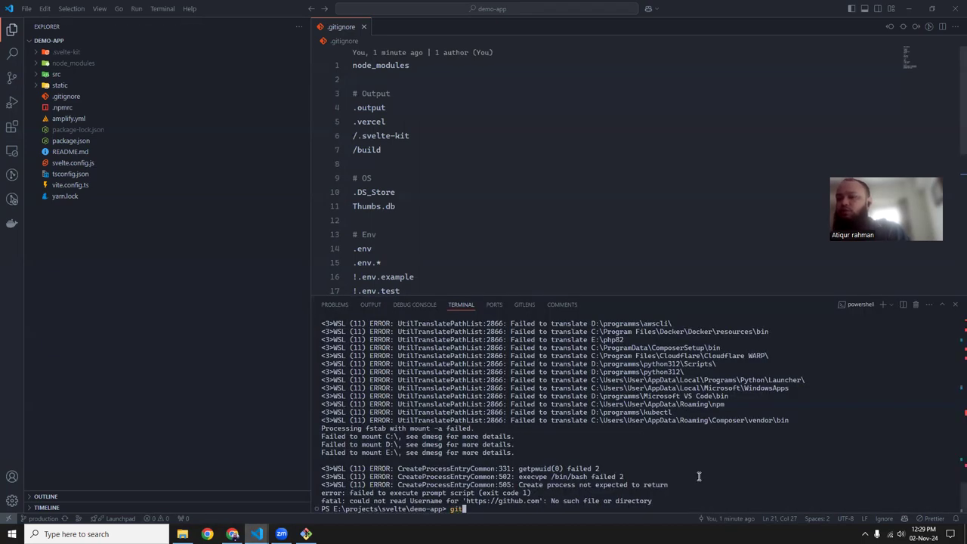
type(" push")
key("Return")
type("clear")
key("Return")
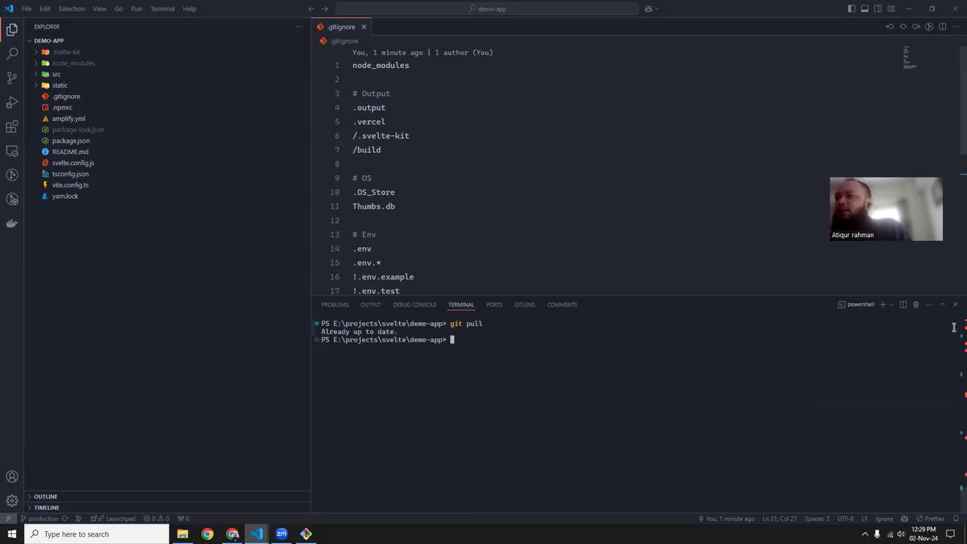
left_click(955, 305)
left_click(388, 153)
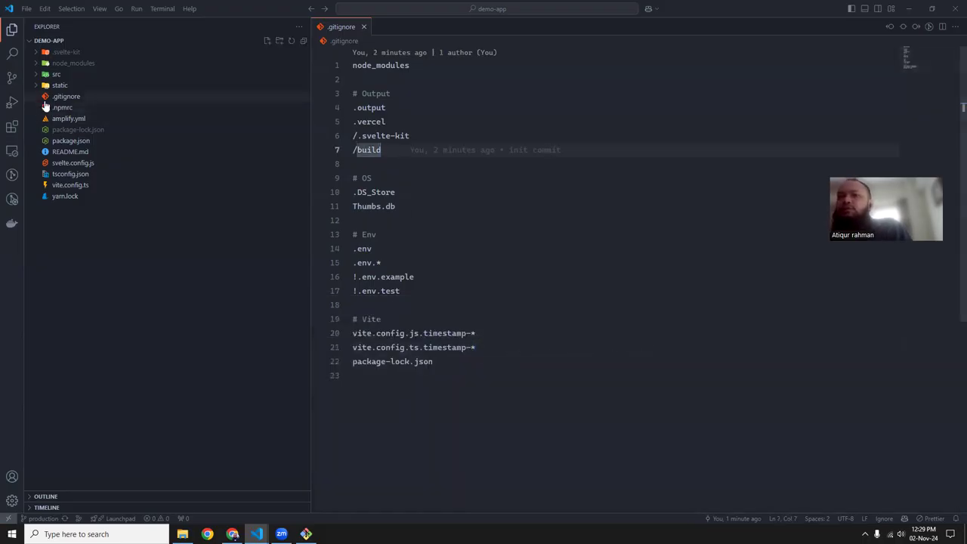
Step: Switch to Chrome, search the AWS console for "ampl", and open AWS Amplify in a new tab
key("alt+Tab")
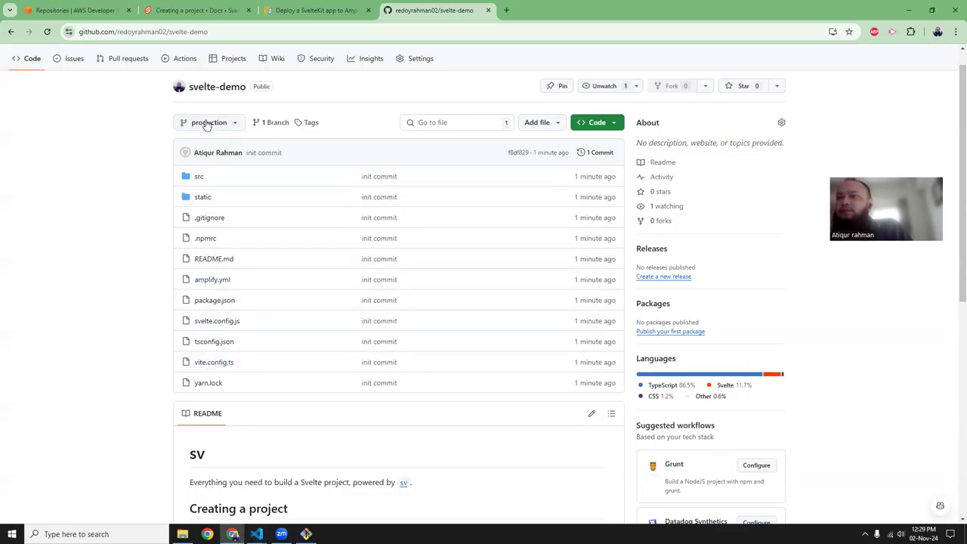
left_click(83, 10)
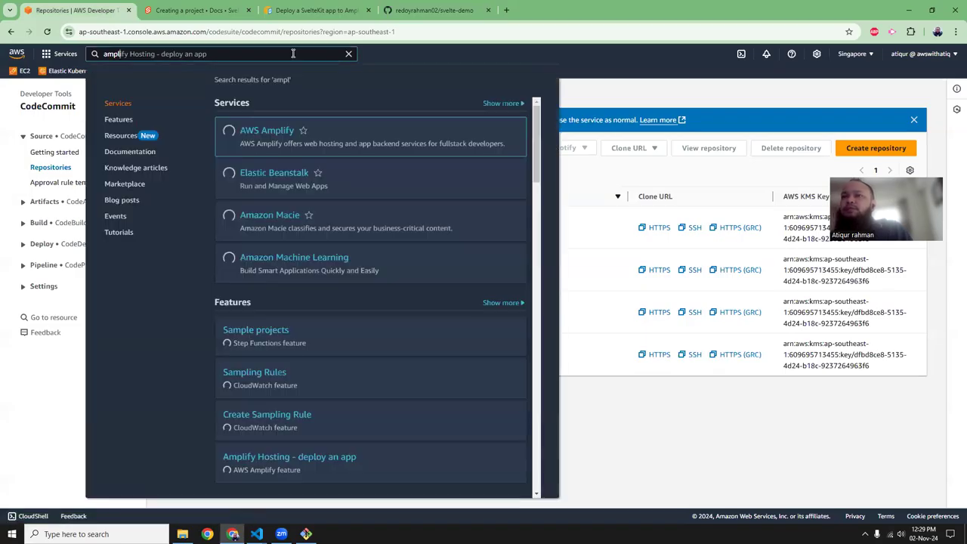
left_click(291, 53)
left_click(274, 130, "ctrl")
left_click(216, 15)
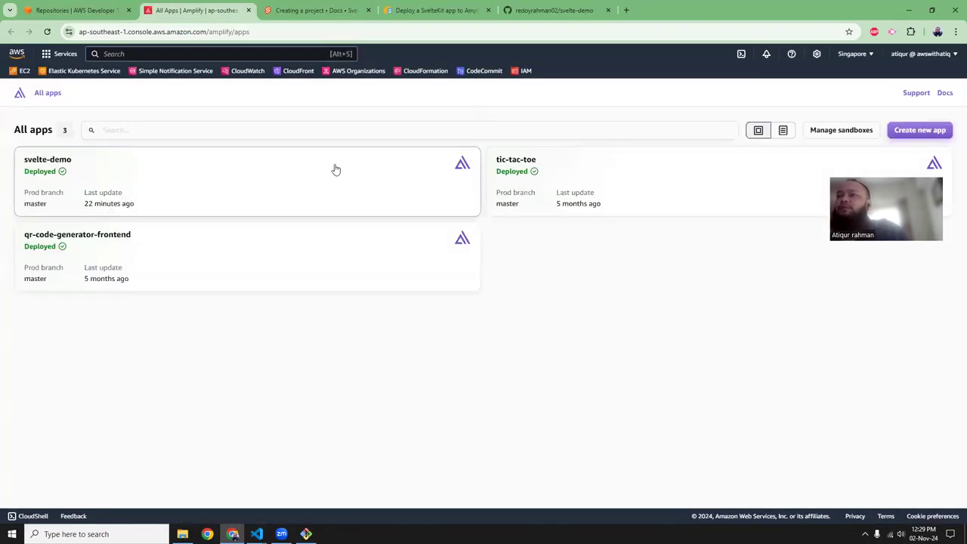
Step: Start a new Amplify app with GitHub as the source provider, and install and authorize AWS Amplify for all repositories
left_click(945, 136)
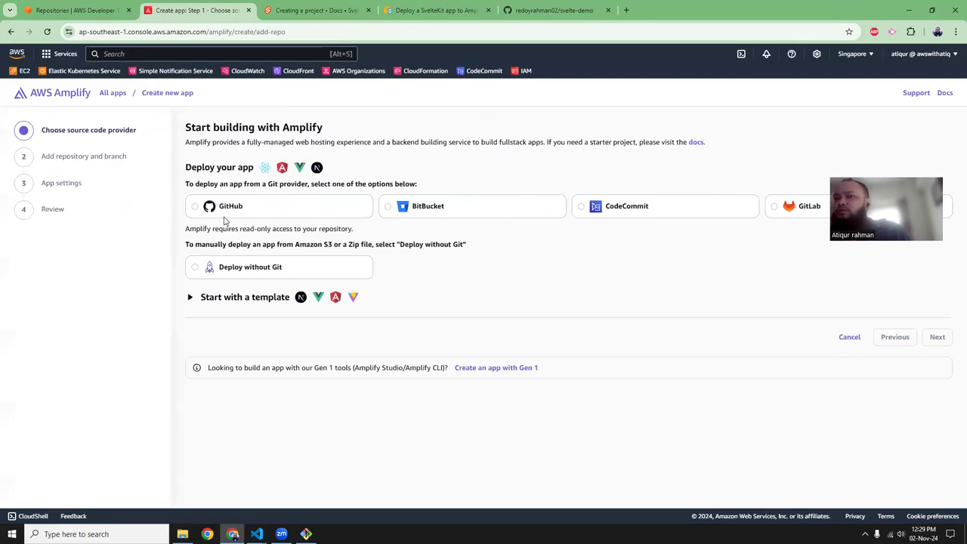
left_click(225, 208)
left_click(936, 337)
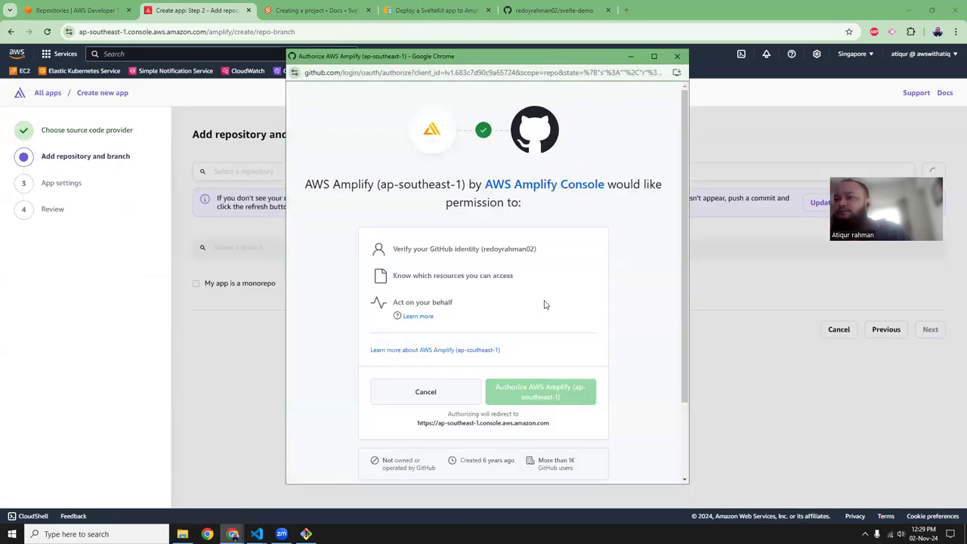
left_click(560, 396)
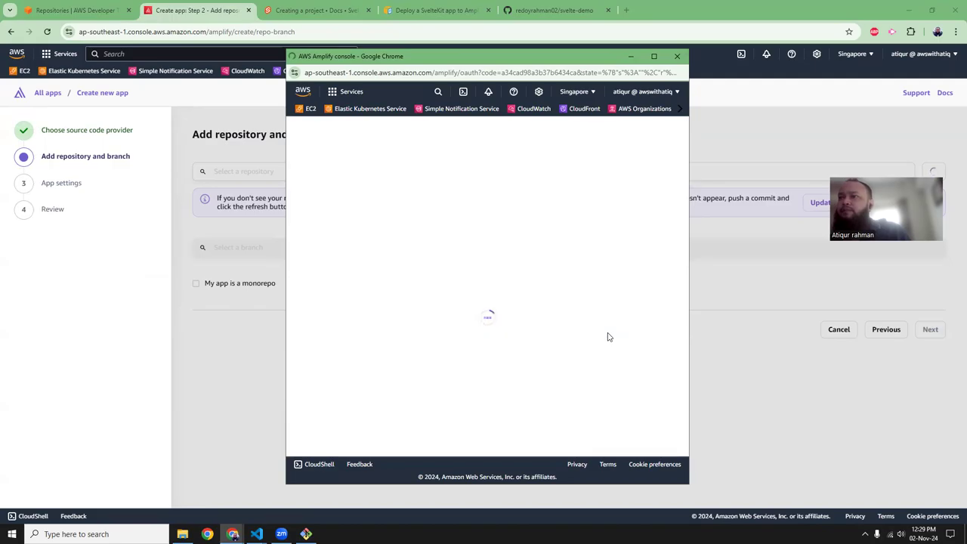
scroll(597, 346, "down", 2)
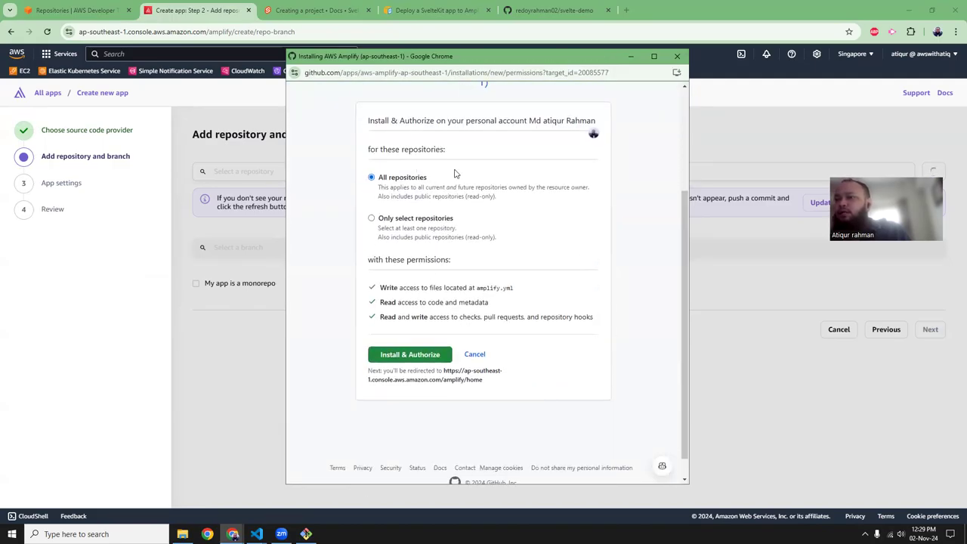
left_click(414, 356)
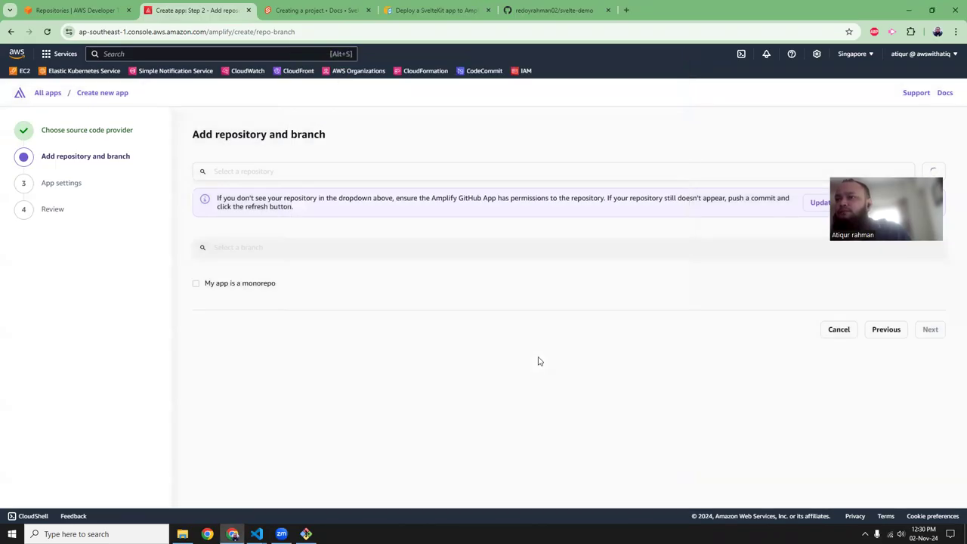
Step: Choose the svelte-demo repository with its production branch as the app's source, and continue to the app settings
left_click(273, 173)
type("sl")
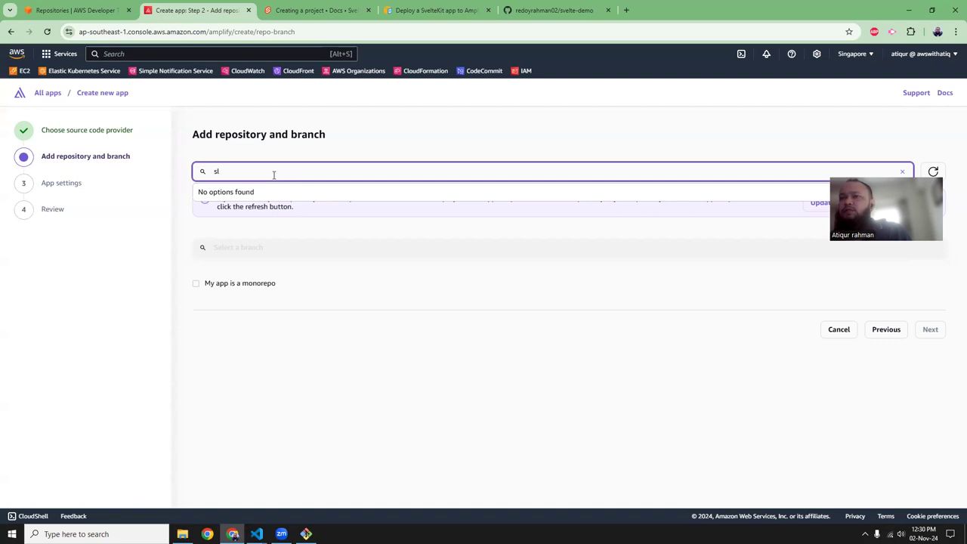
key("BackSpace")
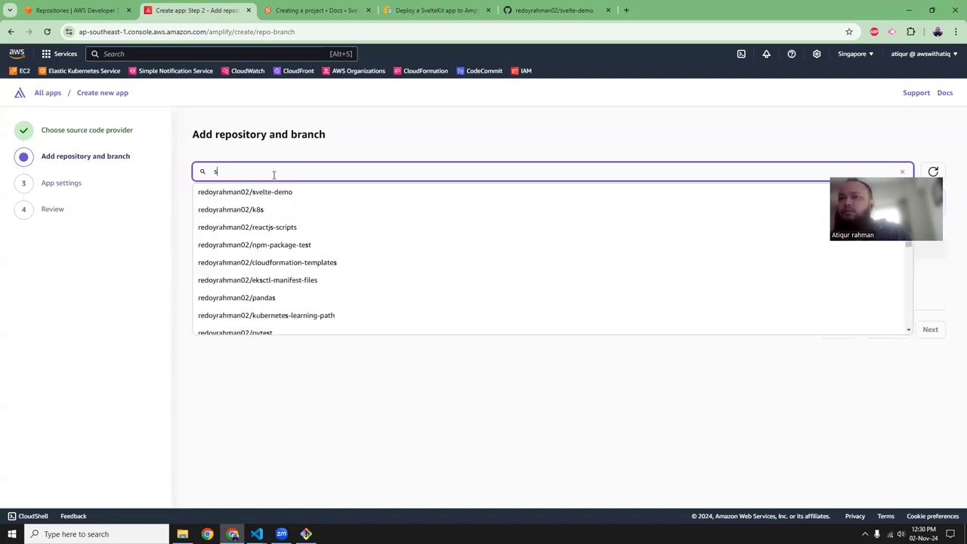
left_click(276, 192)
left_click(427, 371)
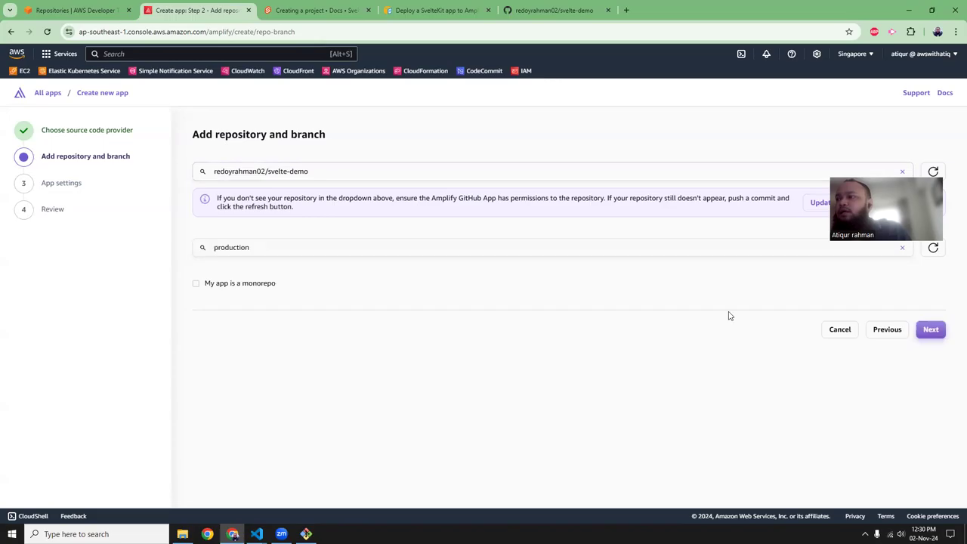
left_click(930, 329)
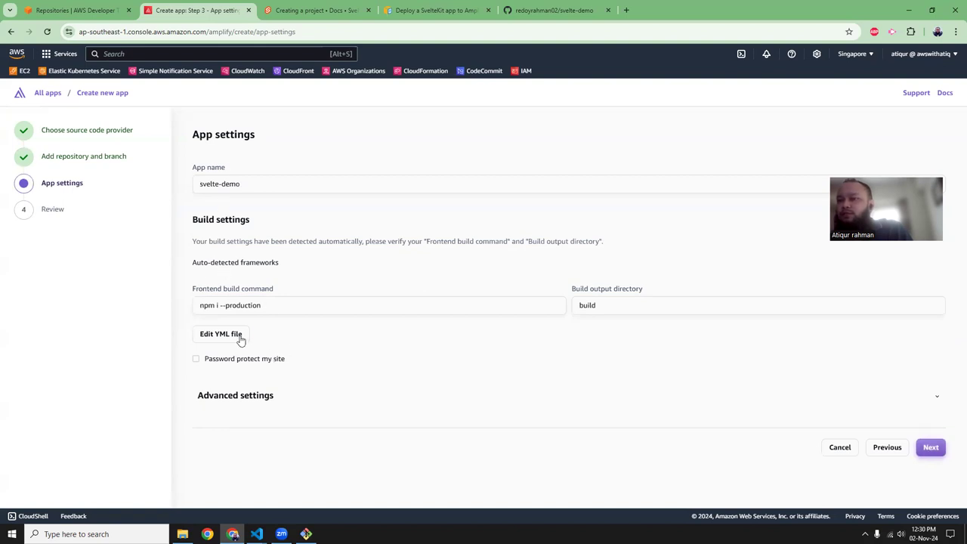
Step: Accept the detected build settings for the svelte-demo app, and save and deploy it from the review page
left_click(941, 445)
scroll(936, 446, "down", 2)
left_click(903, 478)
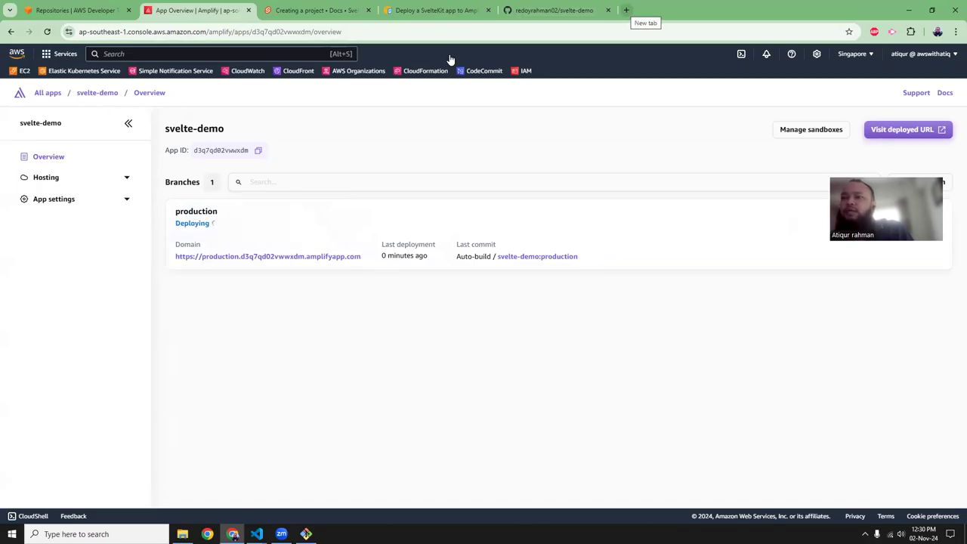
Step: Open dash.cloudflare.com in a new tab, complete the human verification, and log in with the prefilled credentials
key("ctrl+t")
type("dash.cloudflare.com")
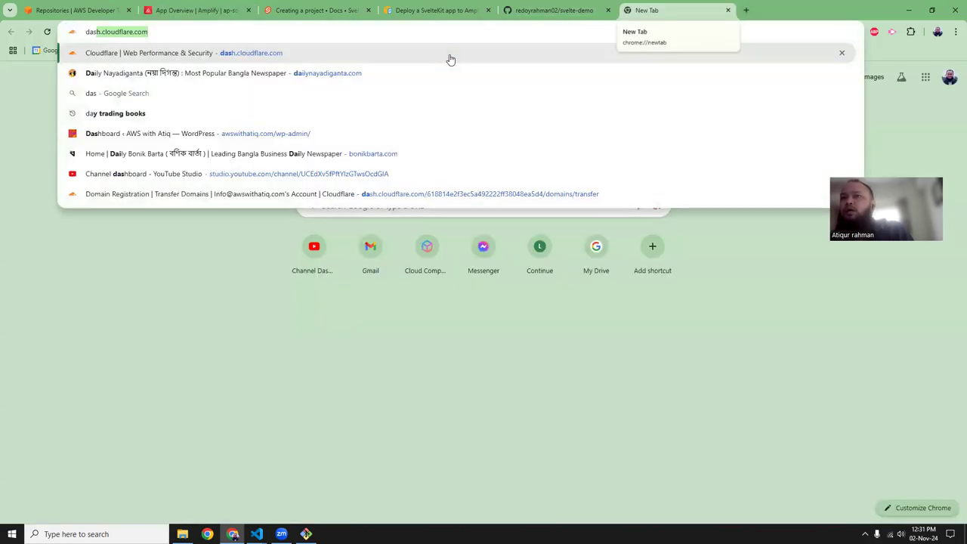
key("Return")
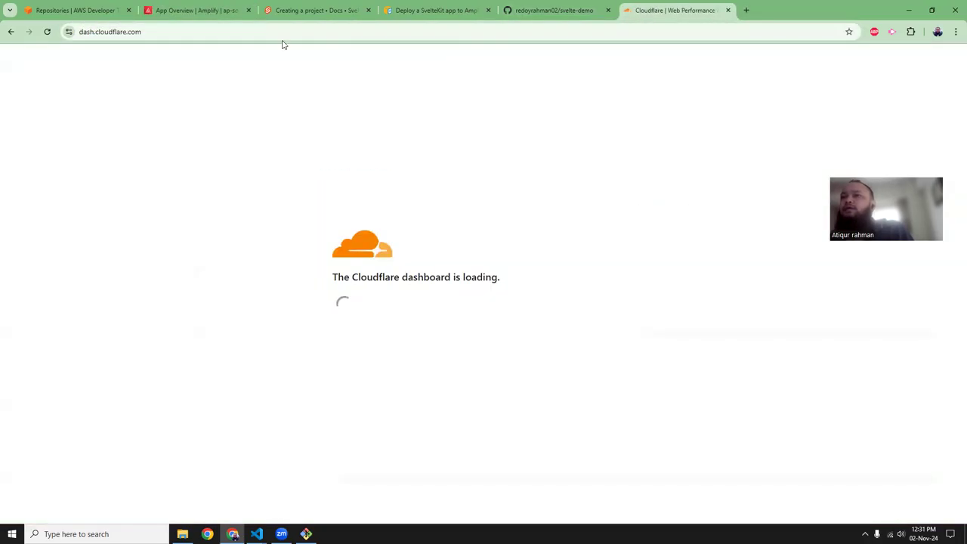
left_click(207, 10)
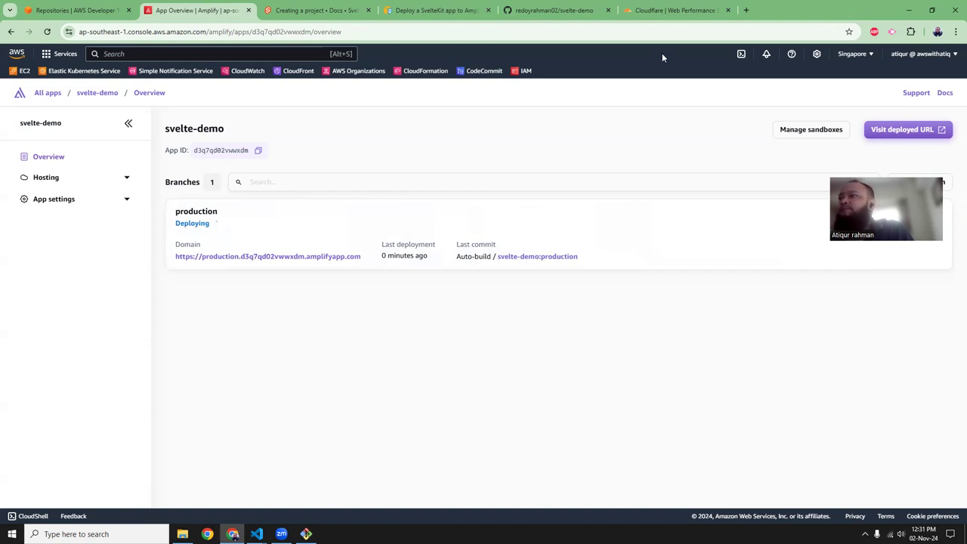
left_click(675, 10)
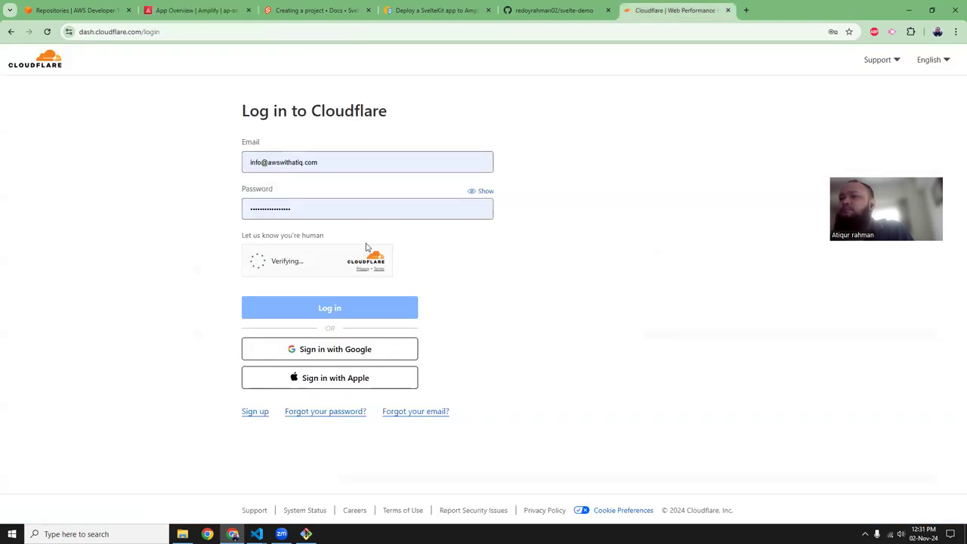
left_click(256, 261)
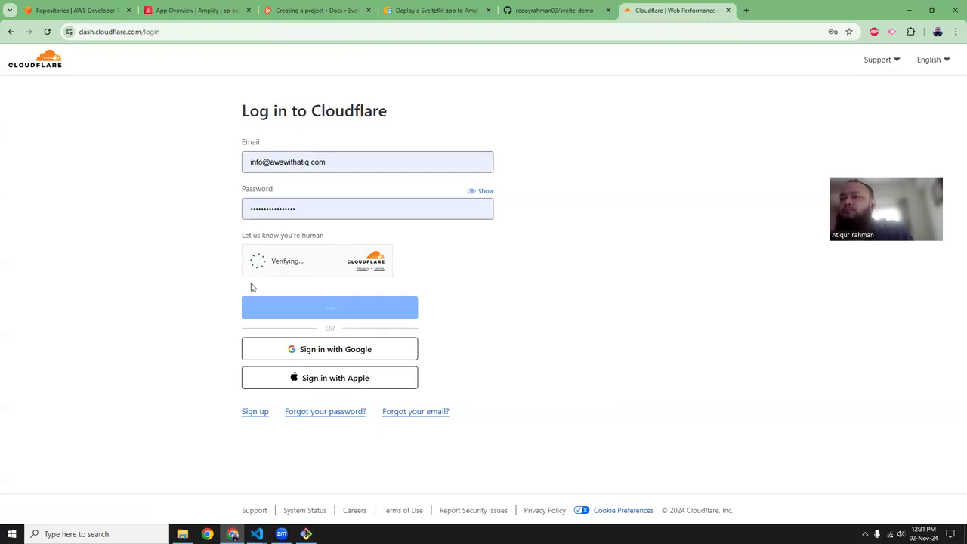
left_click(320, 307)
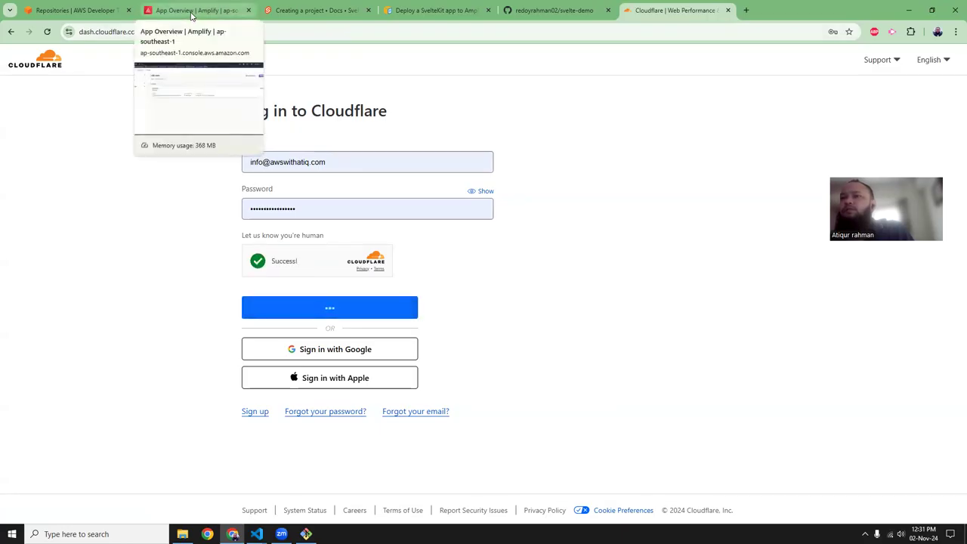
Step: Open the DNS records of the atiqur.xyz domain in the Cloudflare account
left_click(191, 13)
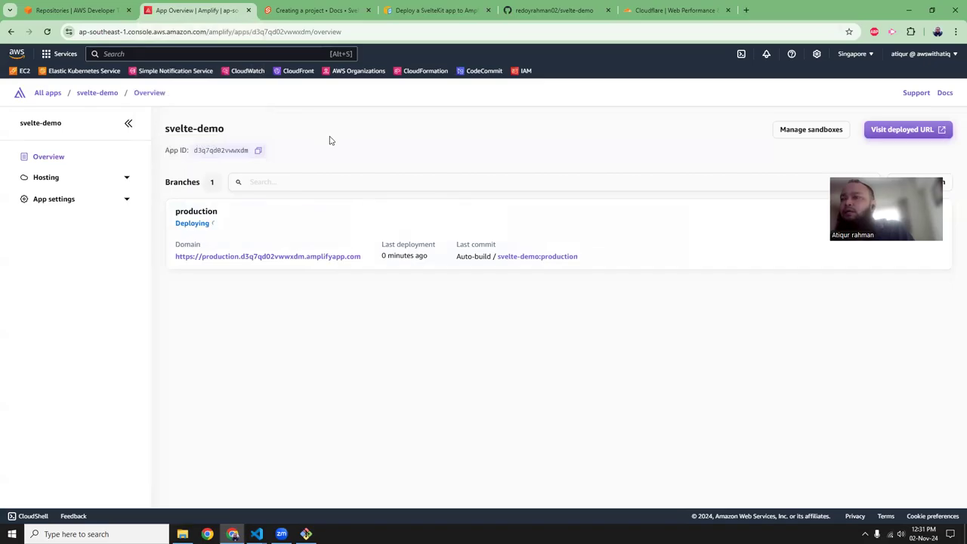
left_click(683, 7)
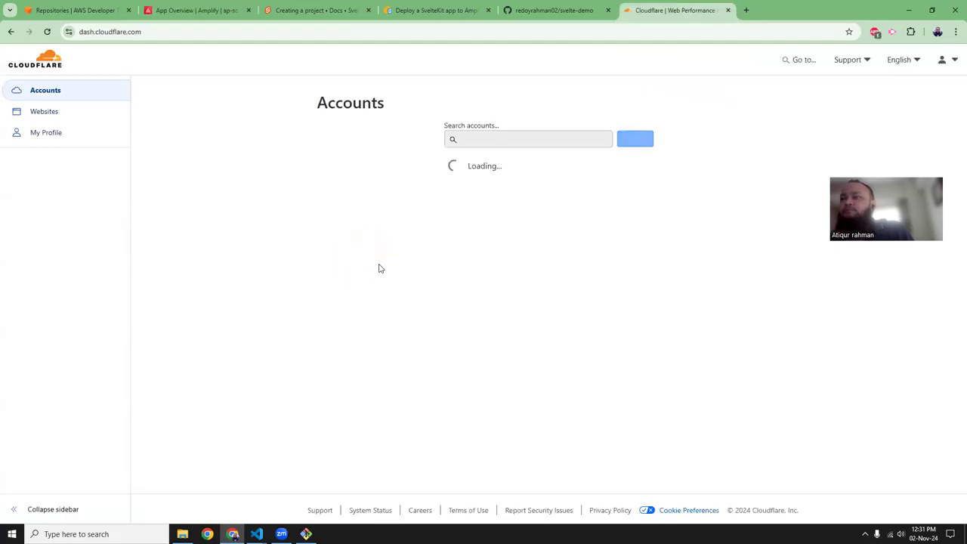
left_click(465, 266)
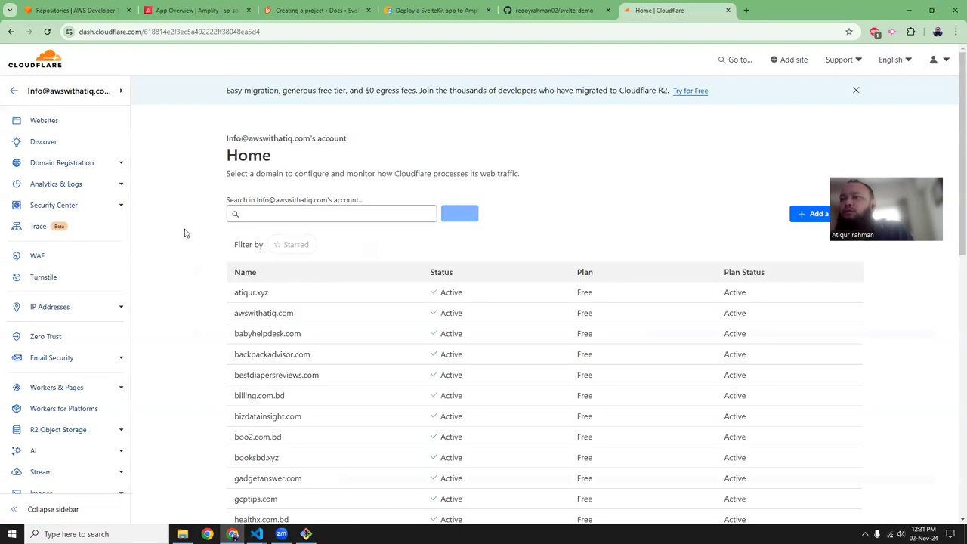
left_click(249, 243)
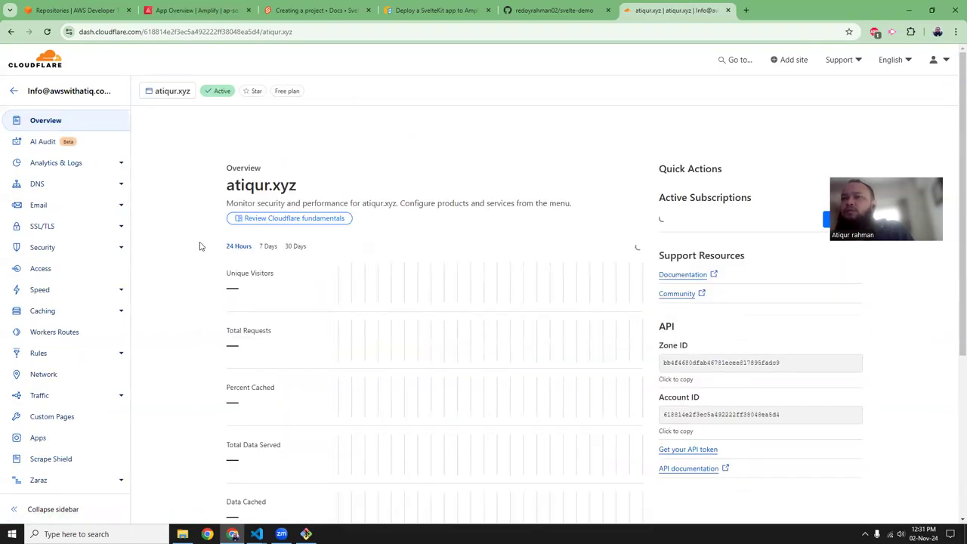
left_click(35, 188)
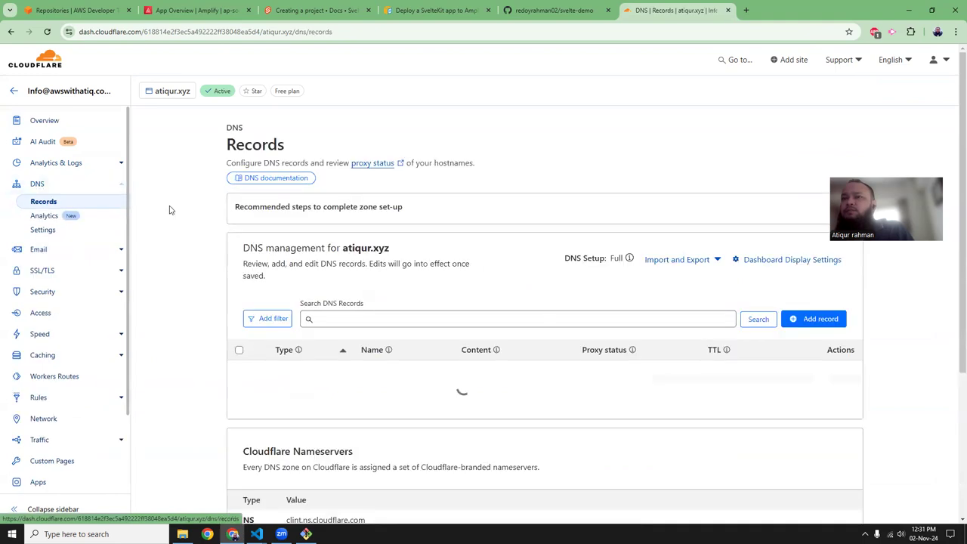
Step: Switch to AWS Amplify and check the deployment status of the svelte-demo app's production branch
left_click(205, 5)
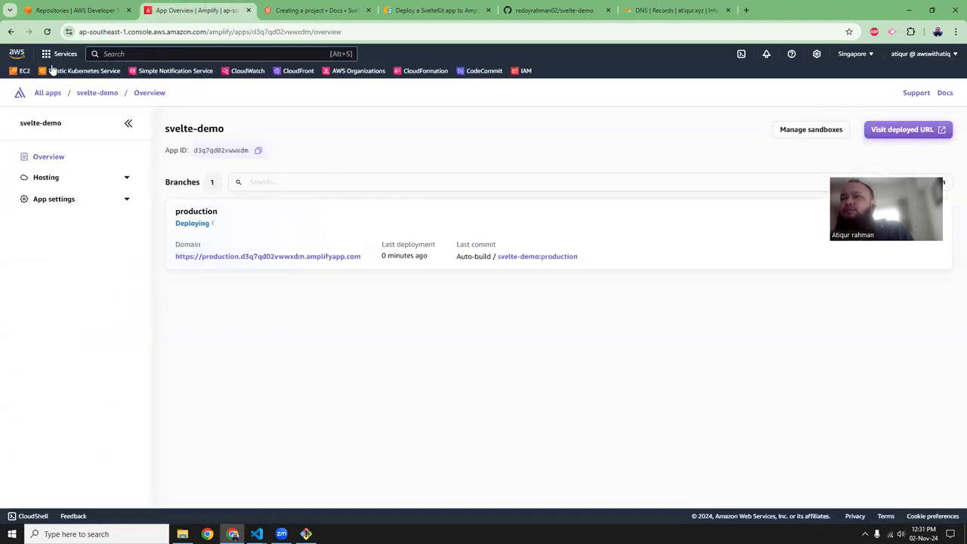
left_click(46, 32)
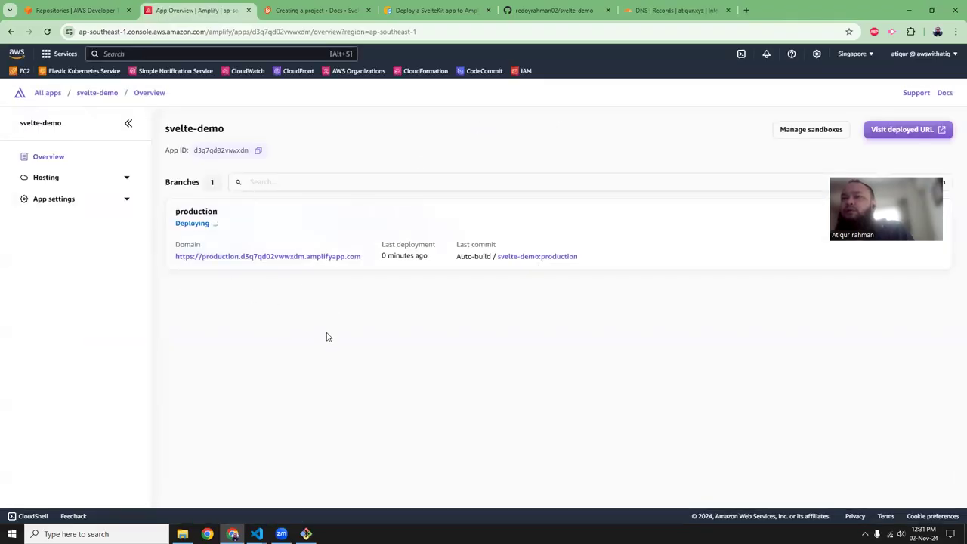
left_click(230, 219)
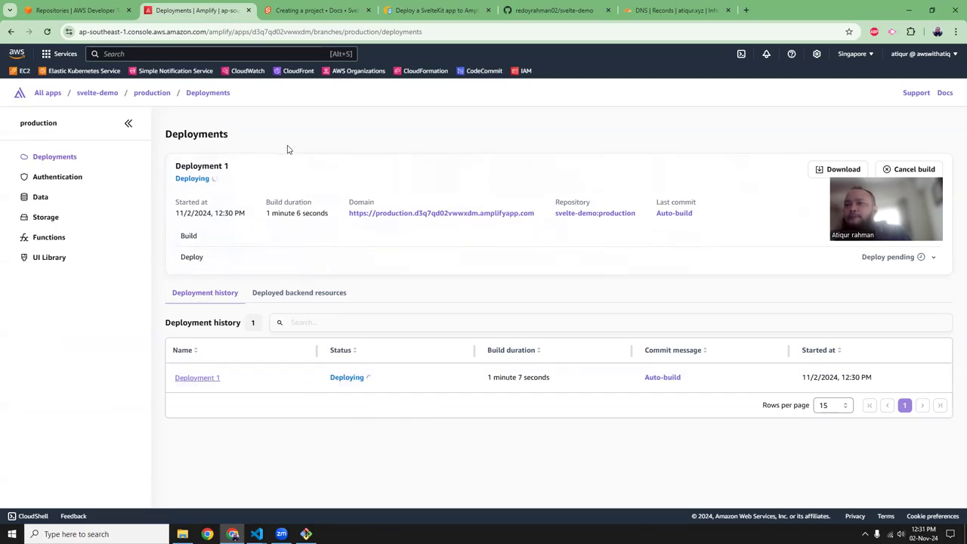
left_click(98, 93)
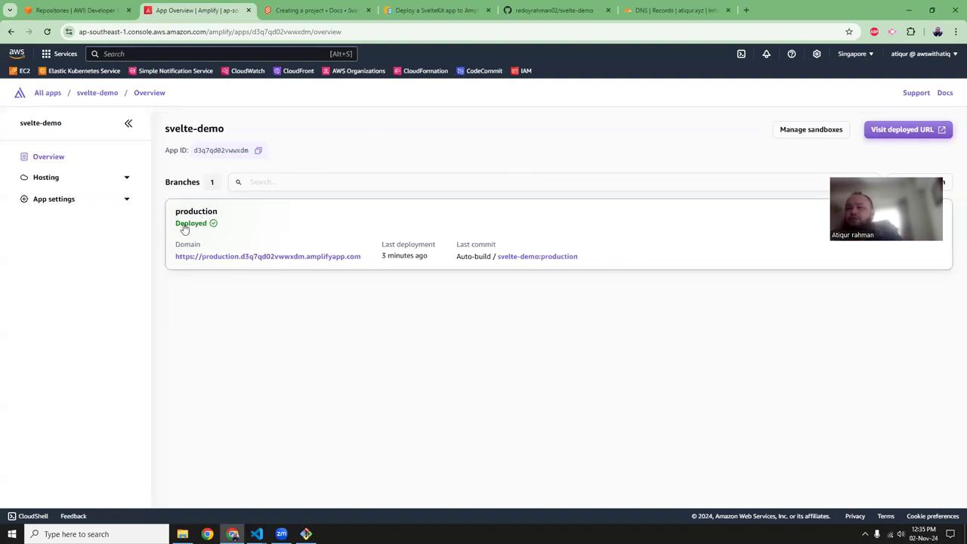
left_click(98, 93)
Step: Start adding a custom domain to the svelte-demo app's hosting, entering sv.atiqur.xyz as the root domain
left_click(47, 178)
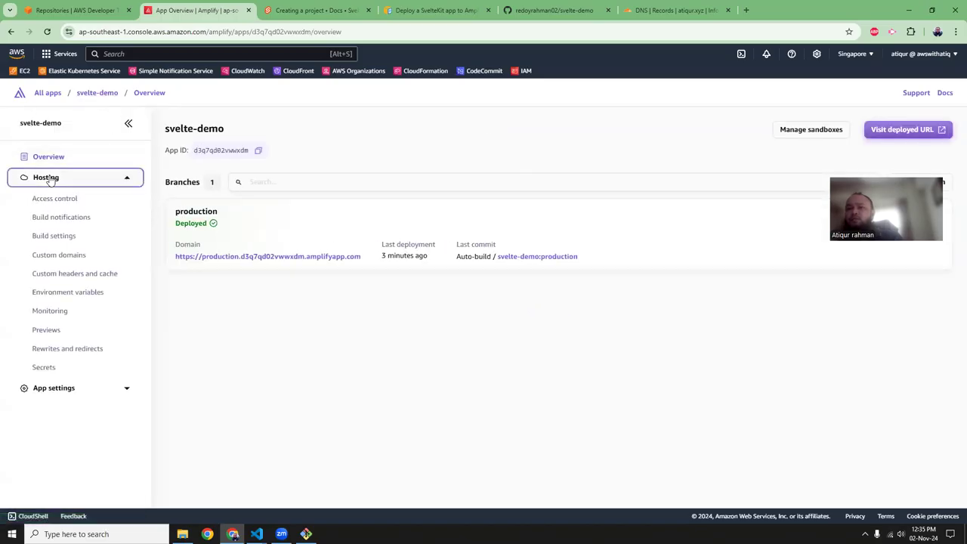
left_click(61, 255)
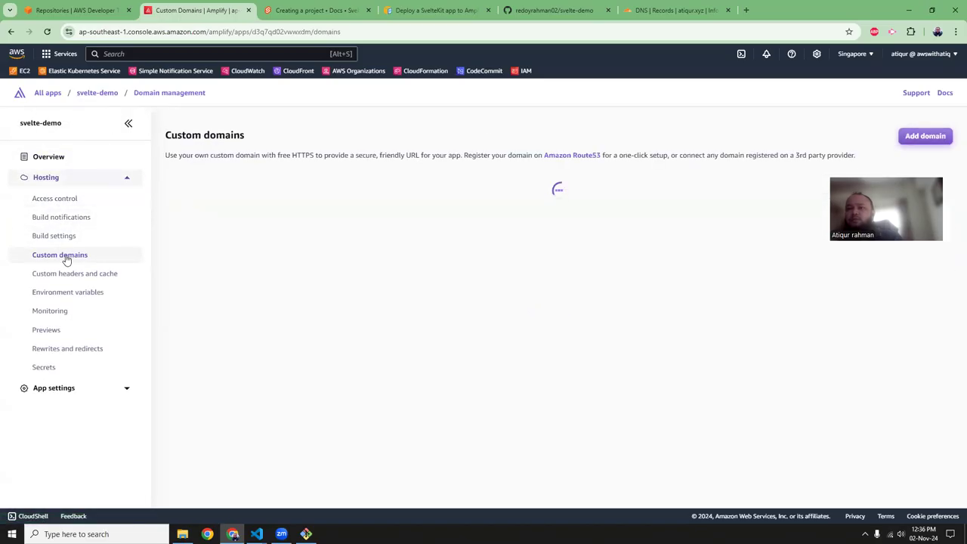
left_click(926, 136)
left_click(376, 174)
type("sv.atiqur.xyz")
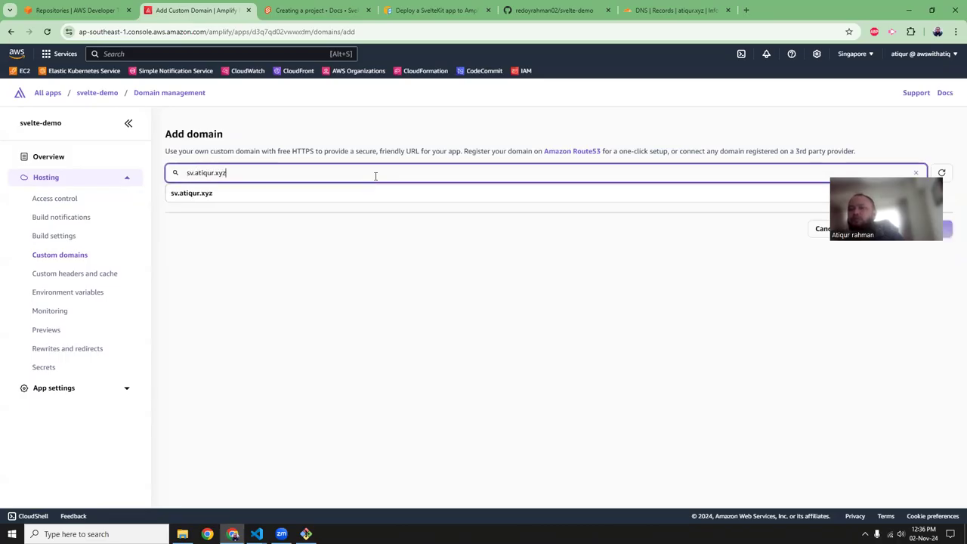
left_click(223, 194)
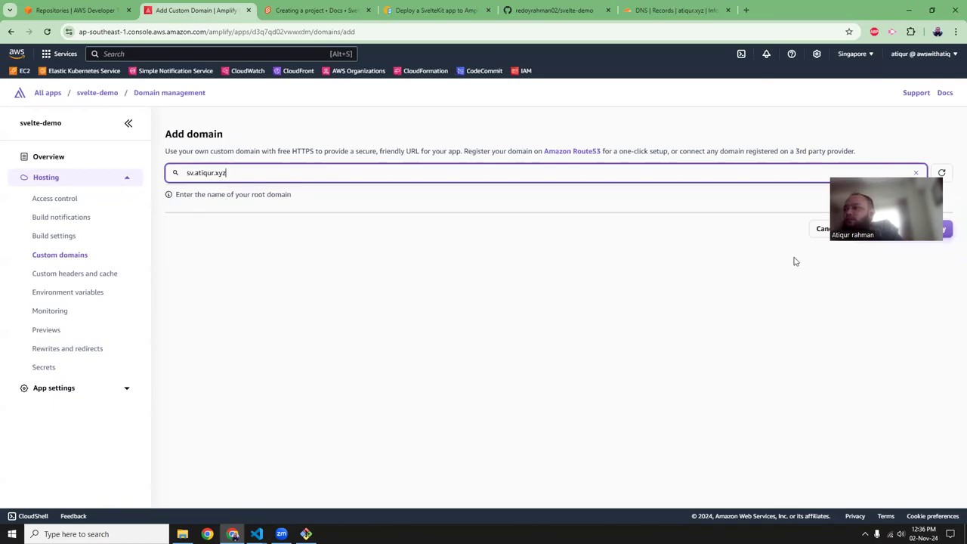
left_click(903, 228)
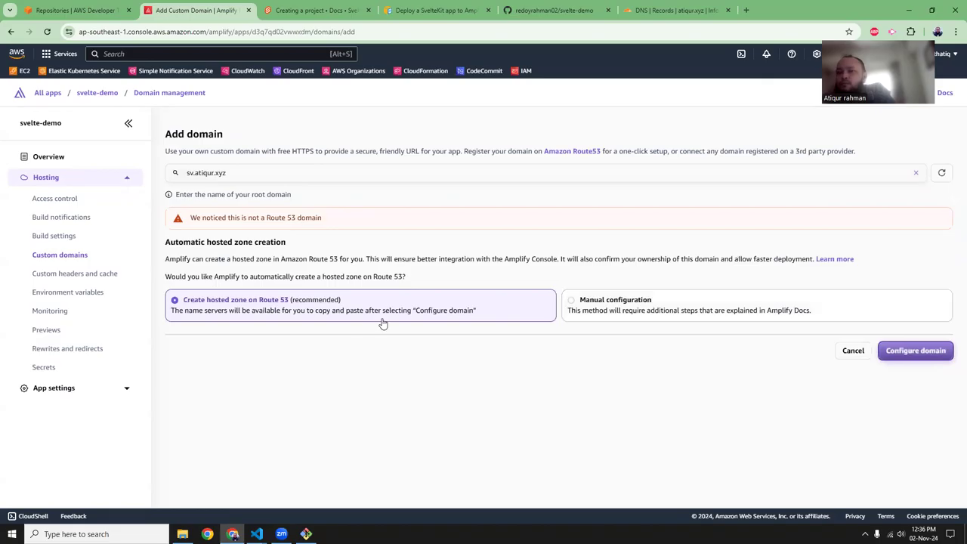
Step: Configure sv.atiqur.xyz manually instead of through Route 53, and add it with the production branch and an Amplify managed certificate
left_click(602, 310)
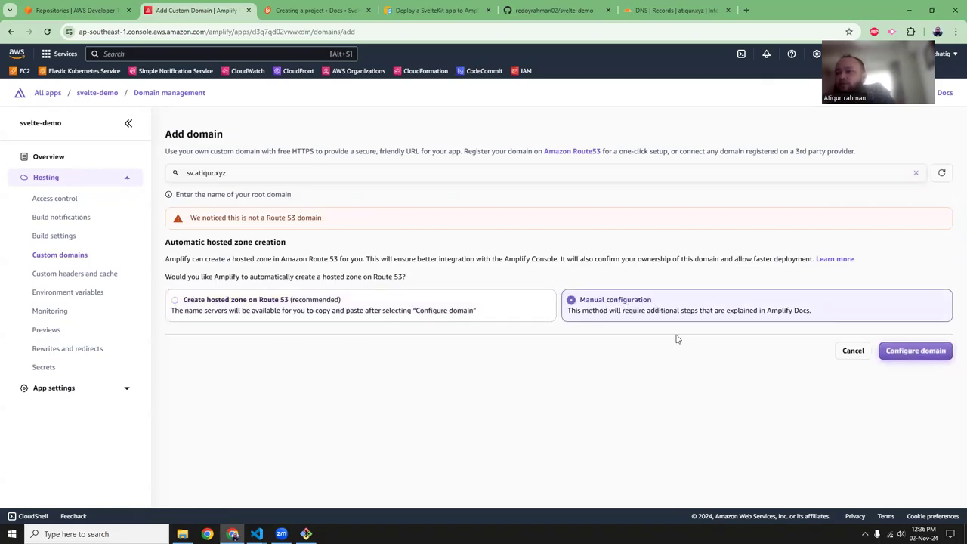
left_click(907, 352)
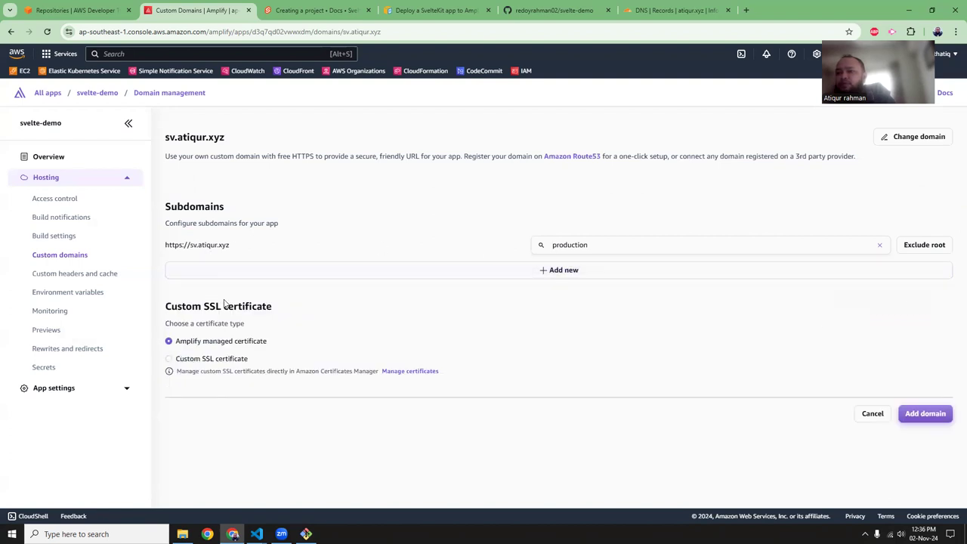
left_click(925, 413)
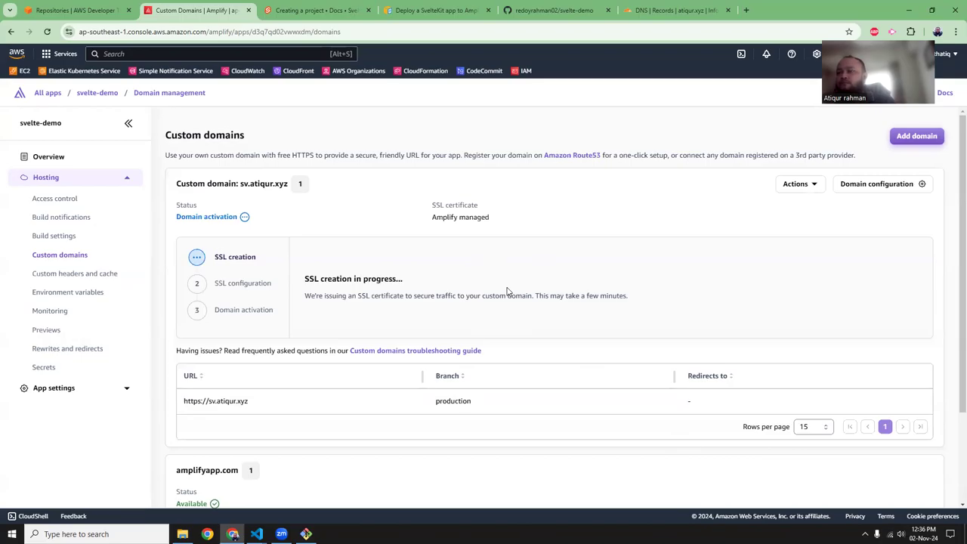
Step: Reload the custom domains page and copy the hostname of the ownership verification CNAME
scroll(506, 295, "down", 3)
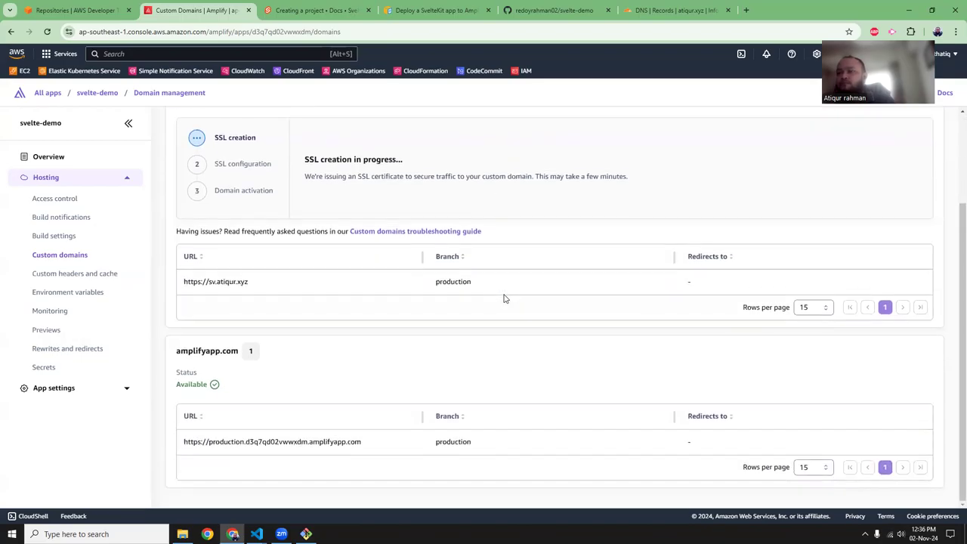
scroll(480, 290, "up", 3)
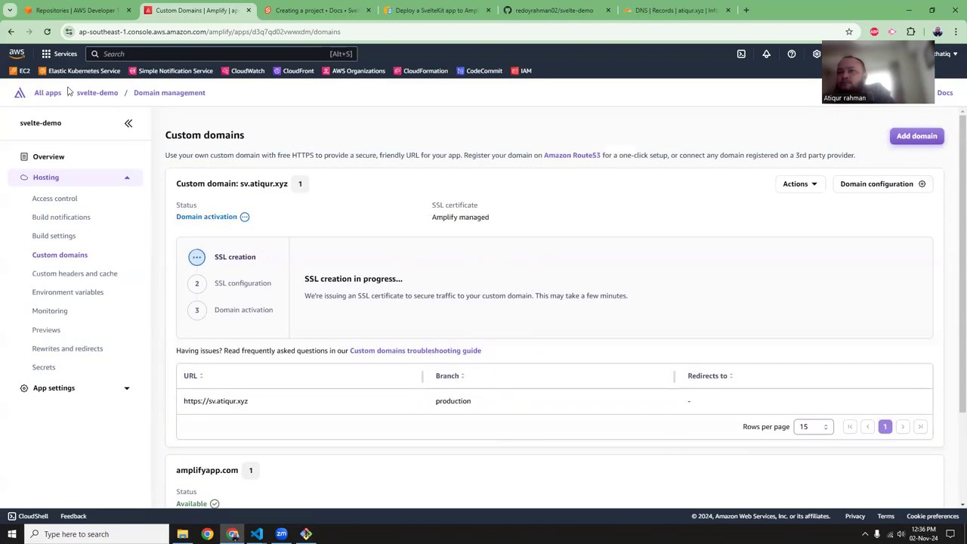
left_click(46, 31)
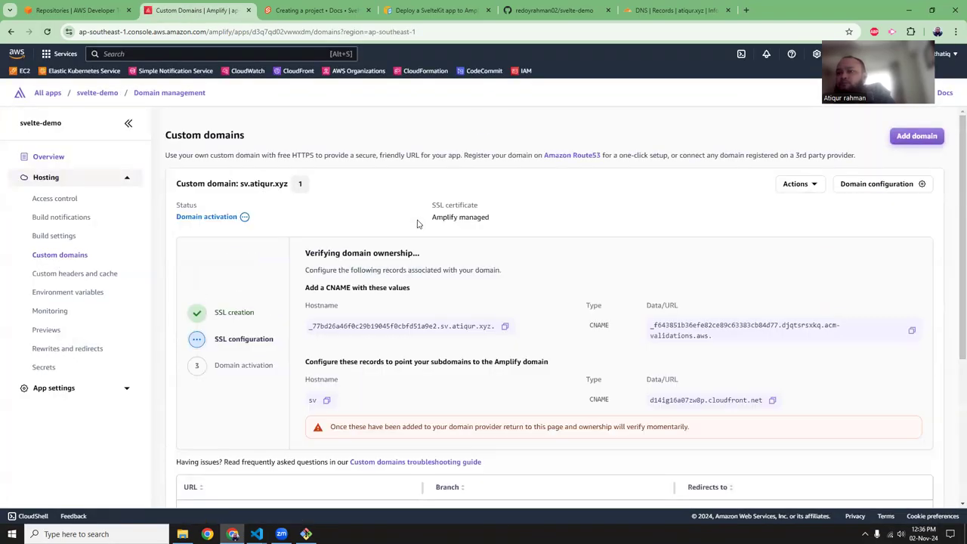
scroll(420, 224, "down", 1)
left_click(505, 276)
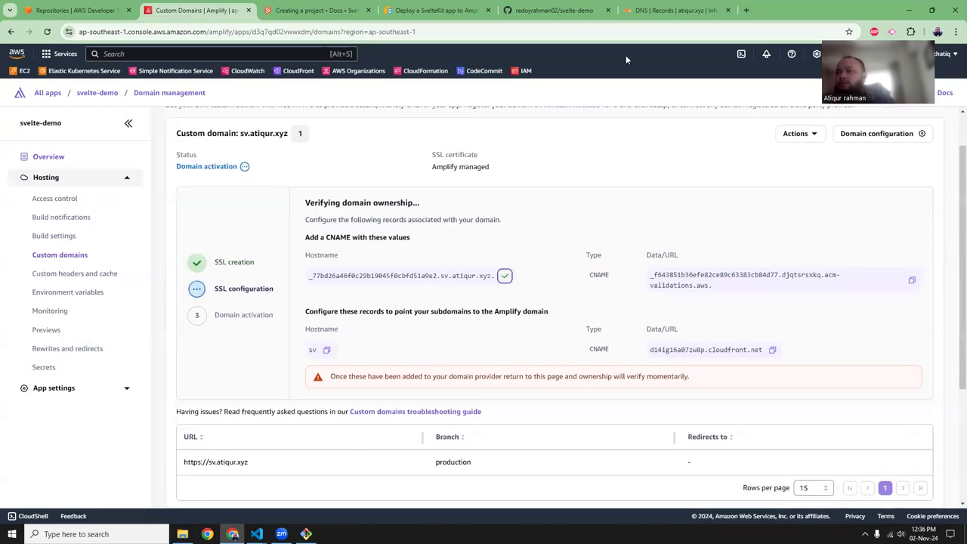
Step: Start a new CNAME record for atiqur.xyz in Cloudflare, using the copied verification hostname as its name
left_click(705, 6)
left_click(834, 283)
left_click(288, 356)
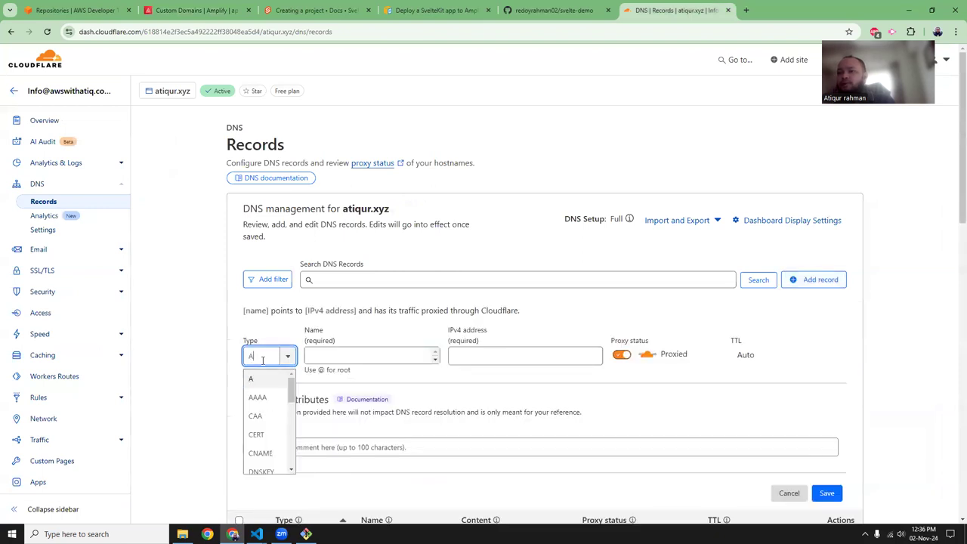
left_click(264, 453)
left_click(414, 356)
key("ctrl+v")
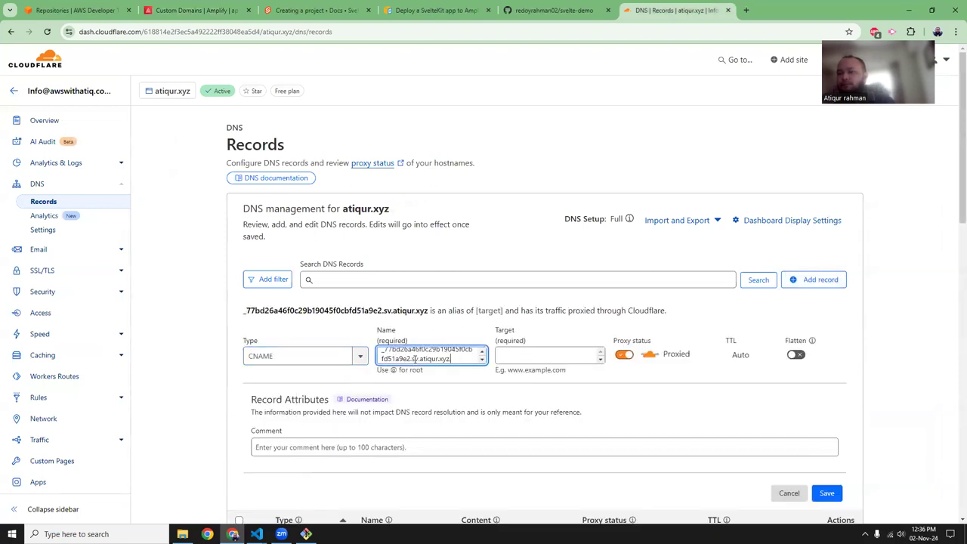
Step: Copy the verification CNAME's data value from Amplify into the Cloudflare record's target, set it to DNS only, and save the record
left_click(198, 11)
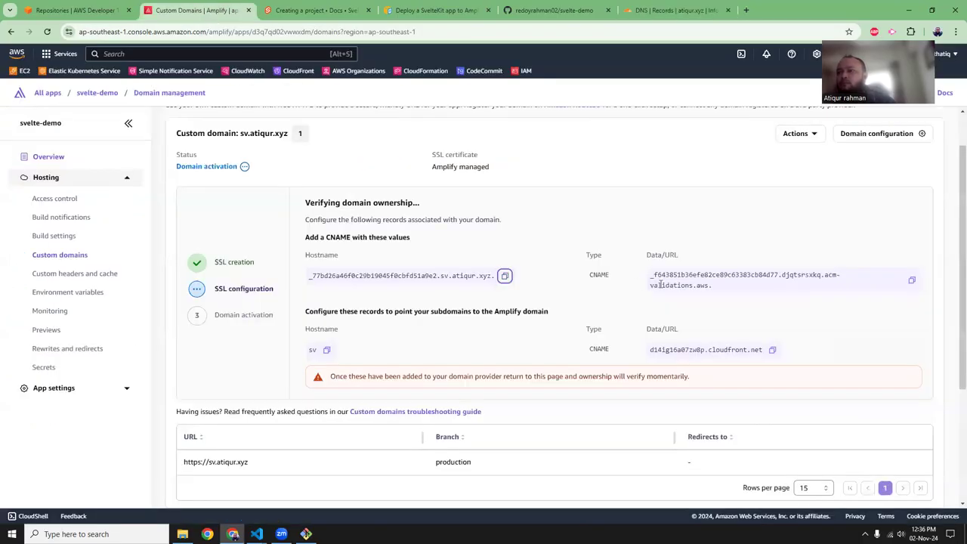
left_click(911, 281)
left_click(677, 10)
left_click(554, 355)
key("ctrl+v")
left_click(618, 354)
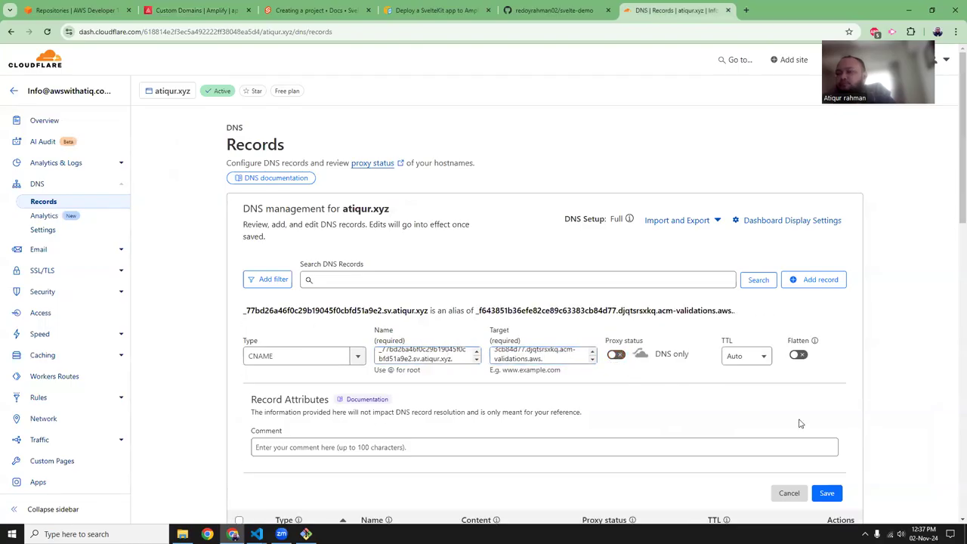
left_click(826, 493)
Step: Add a second Cloudflare CNAME record named sv, targeting the CloudFront address copied from Amplify, d14ig16a07zw8p.cloudfront.net, as DNS only, and save it
left_click(195, 10)
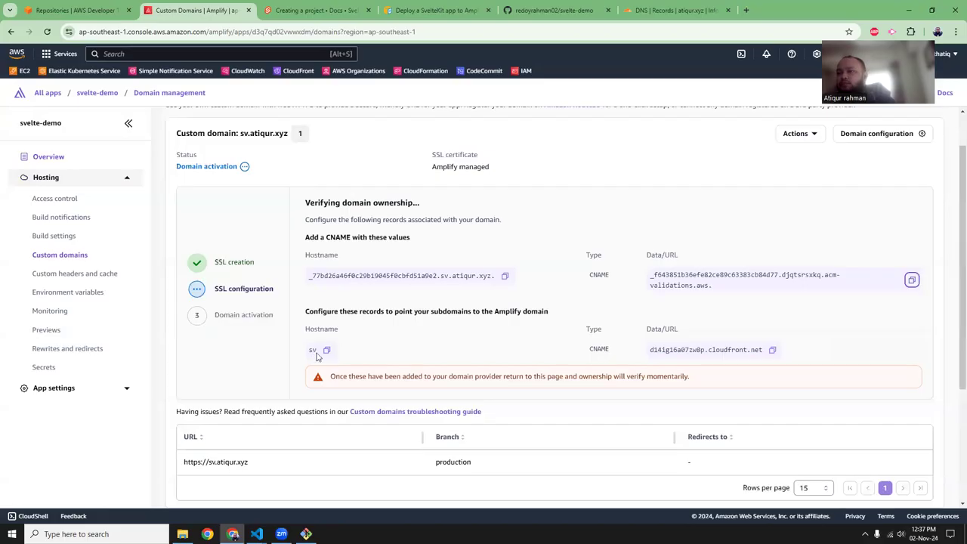
left_click(772, 350)
left_click(676, 10)
left_click(819, 280)
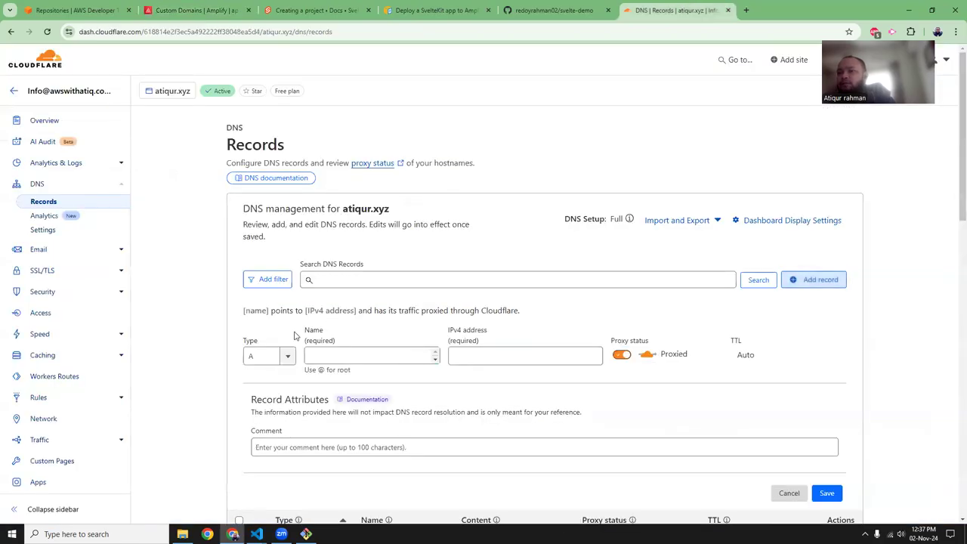
left_click(265, 355)
left_click(271, 453)
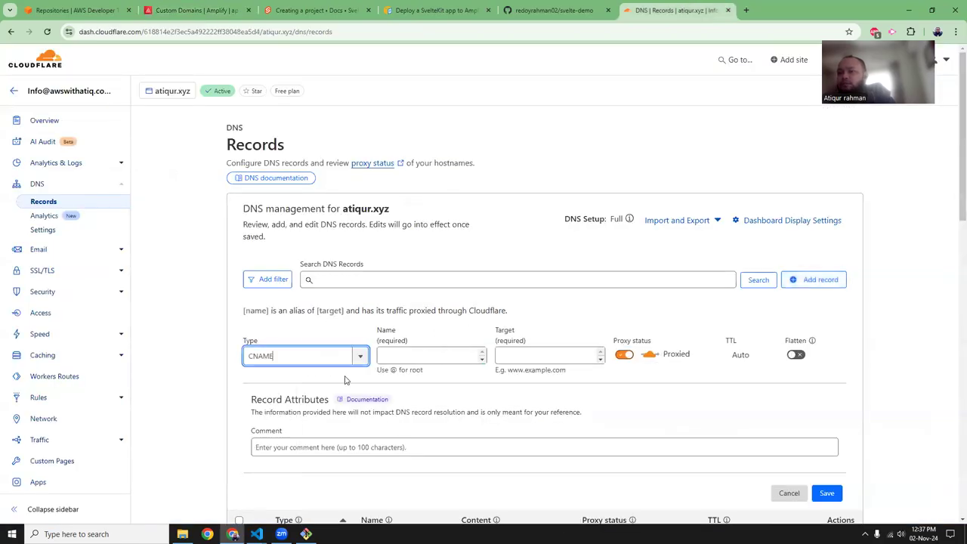
left_click(444, 355)
type("sv")
left_click(515, 357)
key("ctrl+v")
left_click(624, 354)
left_click(827, 492)
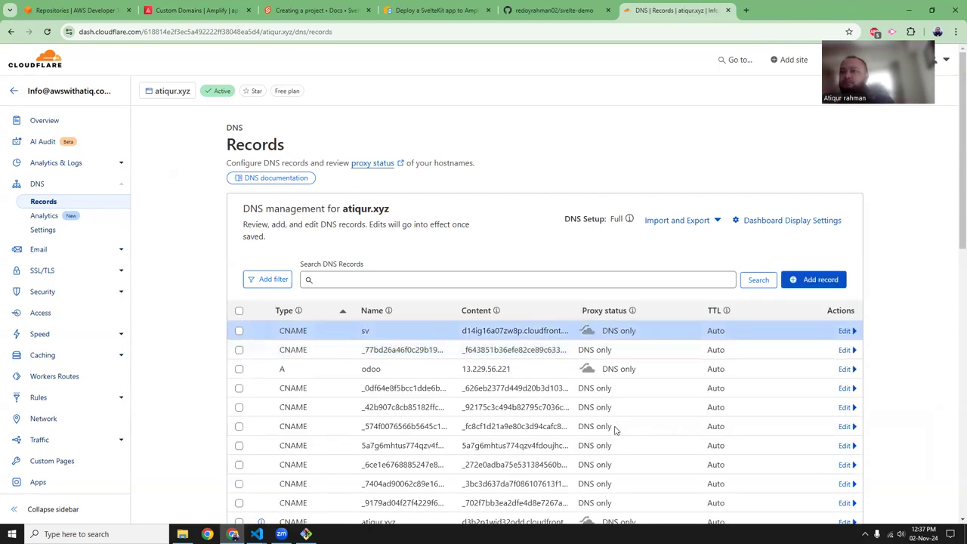
Step: Return to Amplify's custom domains page and refresh it to check the verification and activation status of sv.atiqur.xyz
left_click(194, 9)
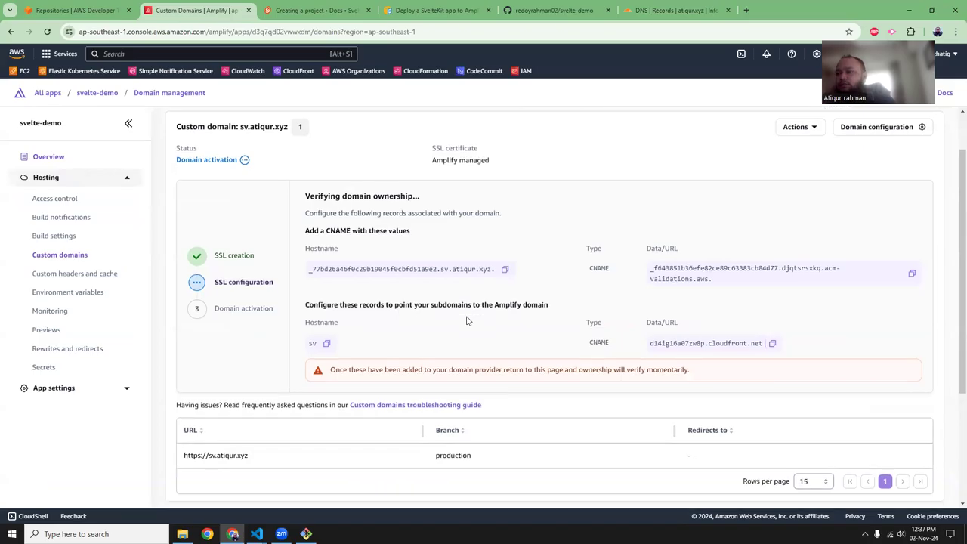
scroll(468, 333, "down", 3)
scroll(468, 344, "up", 5)
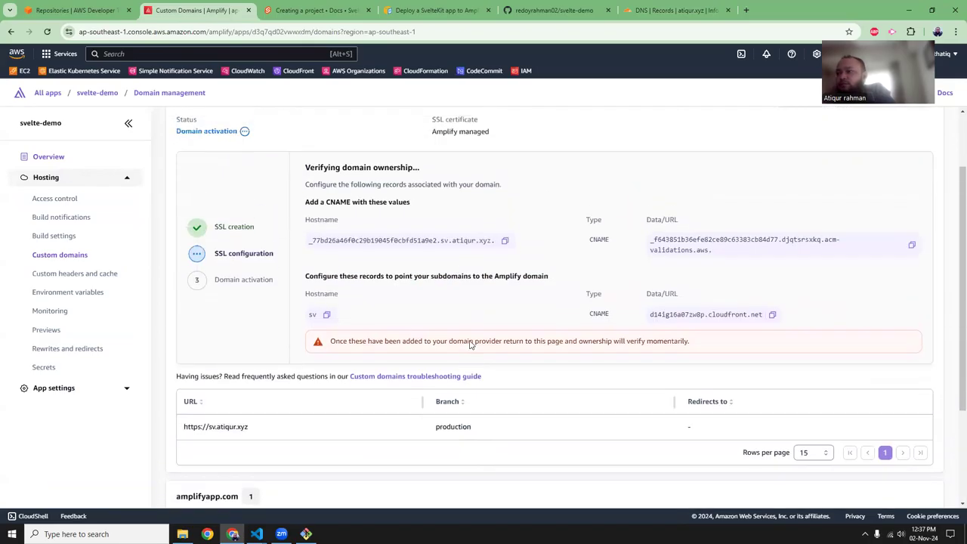
left_click(47, 31)
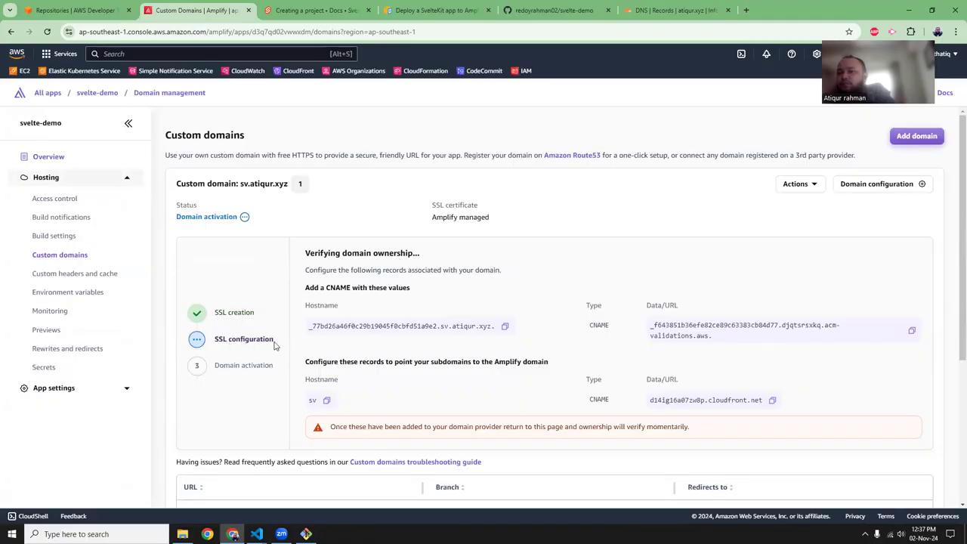
scroll(452, 330, "down", 3)
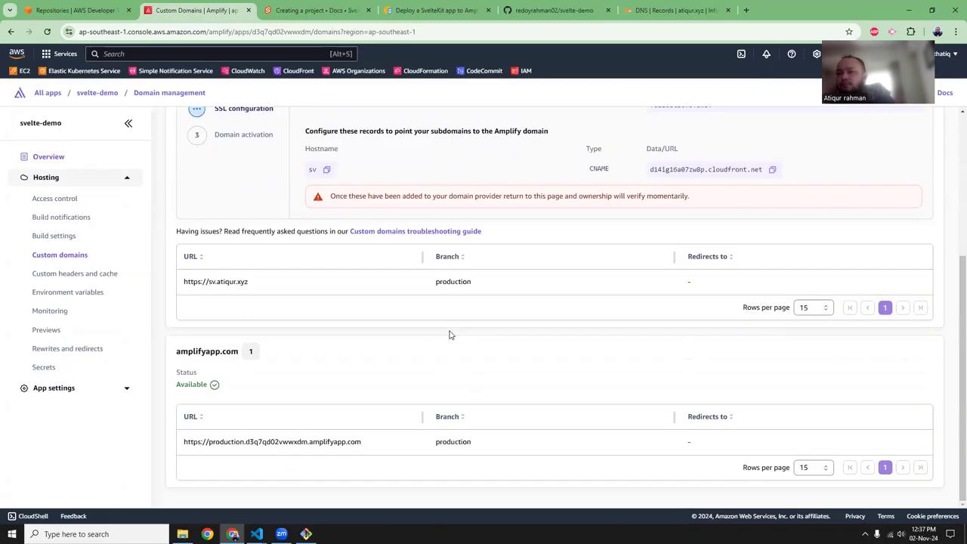
scroll(449, 335, "up", 3)
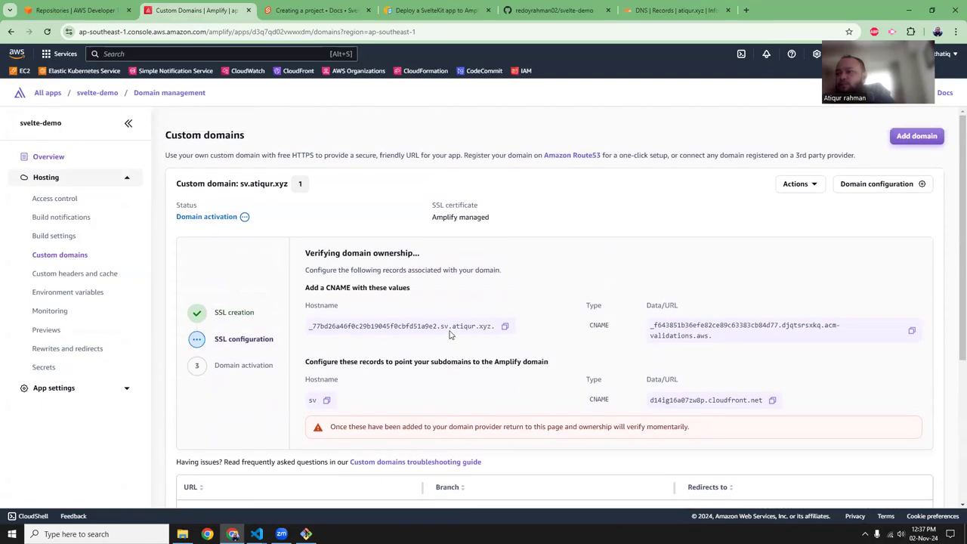
left_click(48, 35)
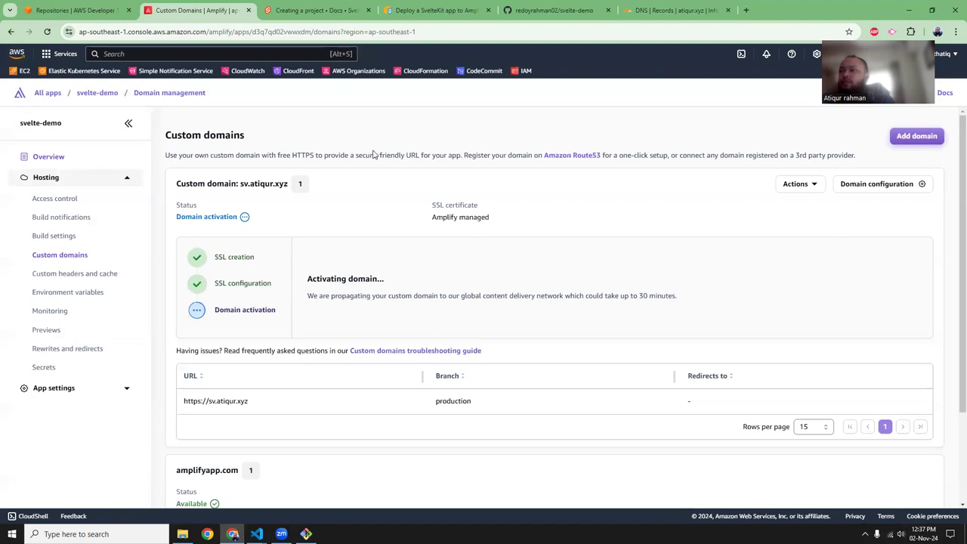
scroll(392, 198, "down", 2)
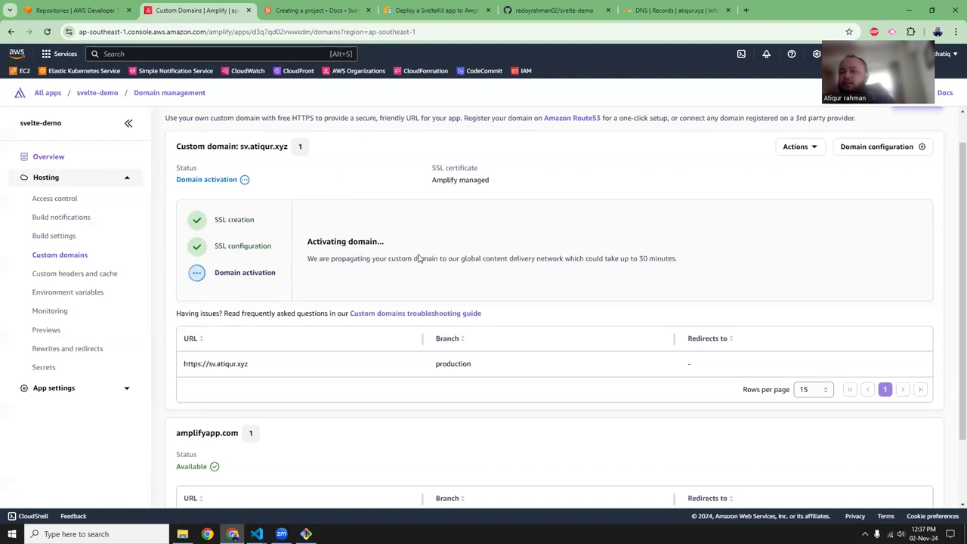
left_click_drag(184, 302, 253, 302)
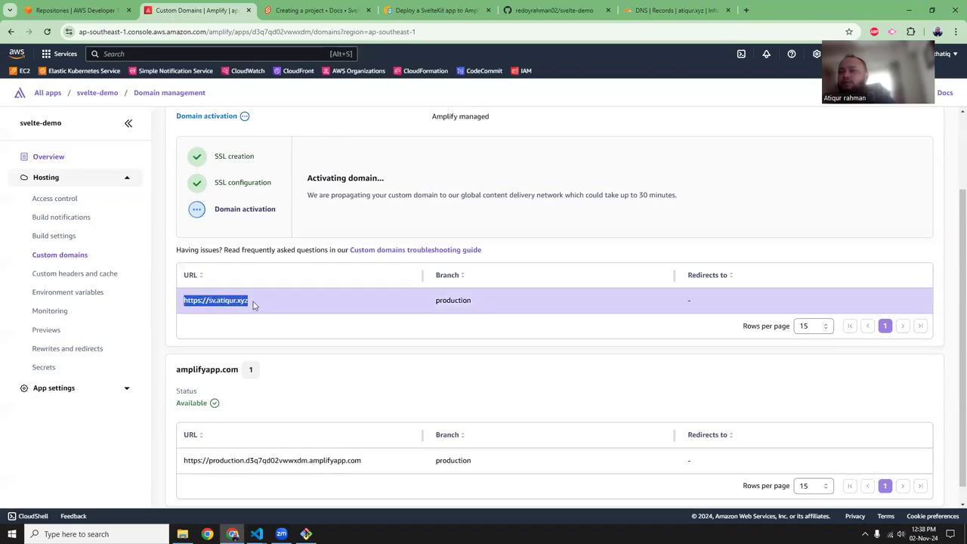
key("ctrl+c")
key("ctrl+t")
key("ctrl+v")
key("Return")
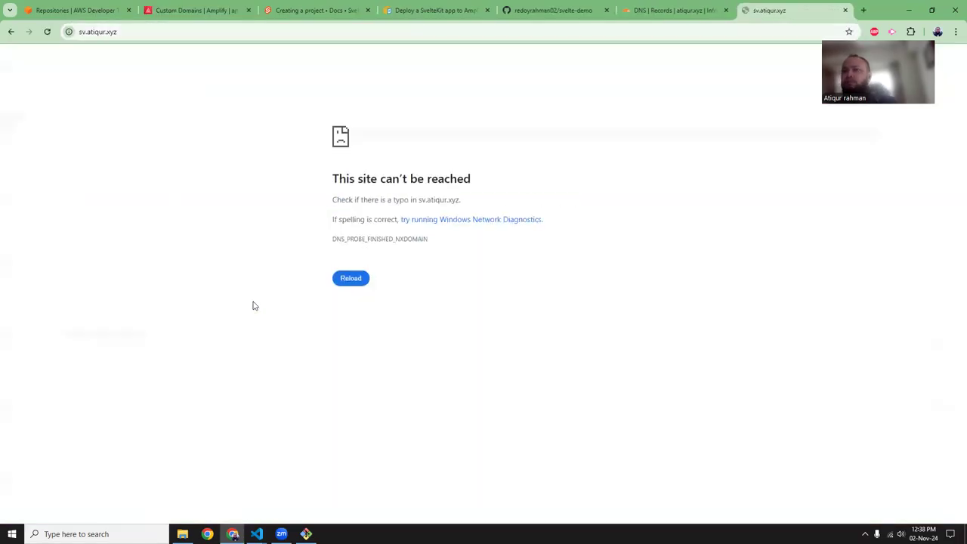
left_click(360, 279)
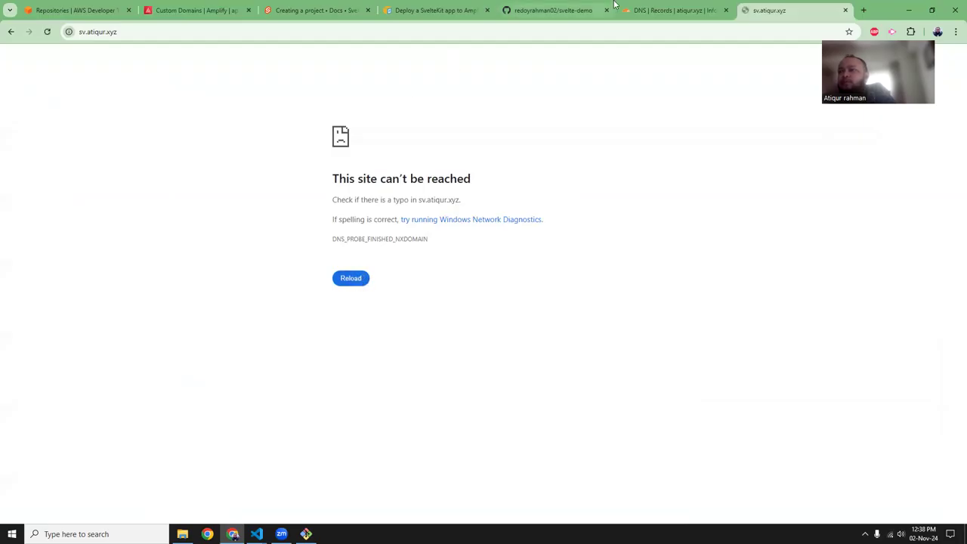
Step: Check the sv CNAME record in Cloudflare's DNS records, then return to the sv.atiqur.xyz page and close it
left_click(663, 7)
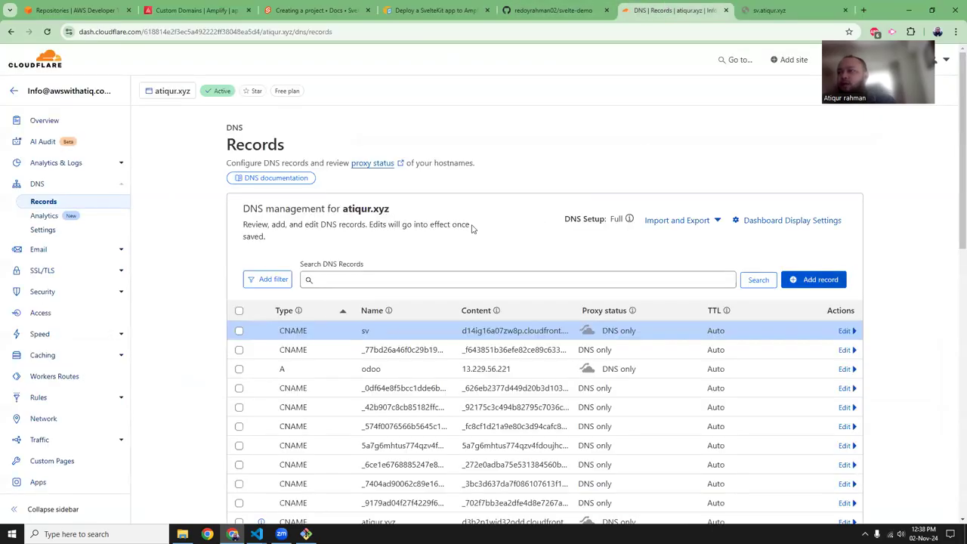
left_click(770, 10)
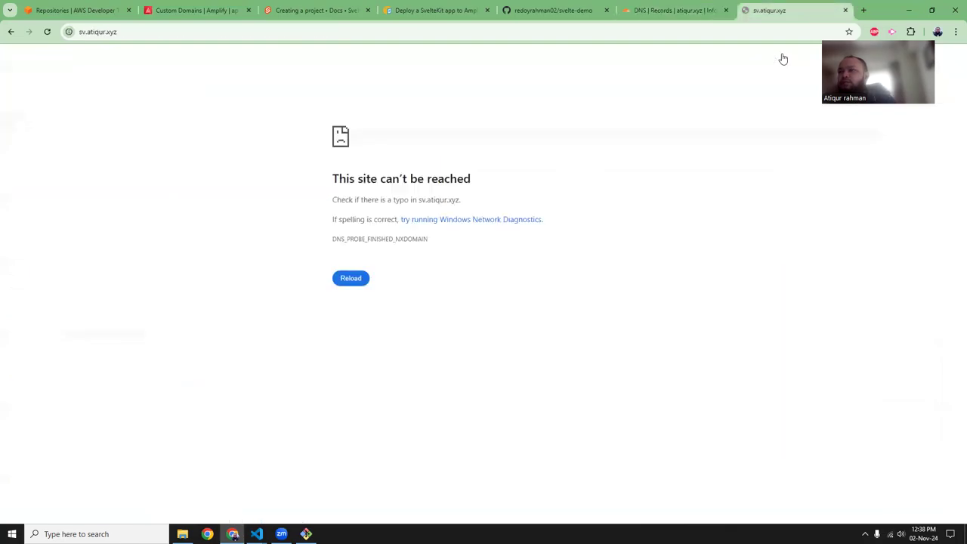
left_click(846, 10)
Step: Copy the production branch's amplifyapp.com URL from Amplify's custom domains page and open it in a new browser tab
left_click(200, 12)
scroll(338, 330, "down", 1)
left_click_drag(184, 442, 393, 445)
key("ctrl+c")
key("ctrl+t")
key("ctrl+v")
key("Return")
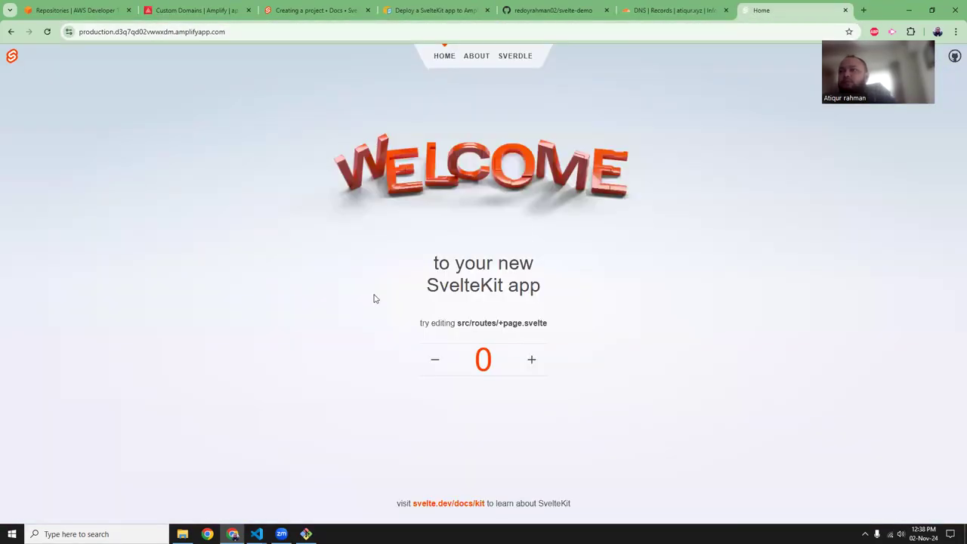
Step: Check the deployed app's address, then view its About and Sverdle pages and return to Home
left_click(92, 31)
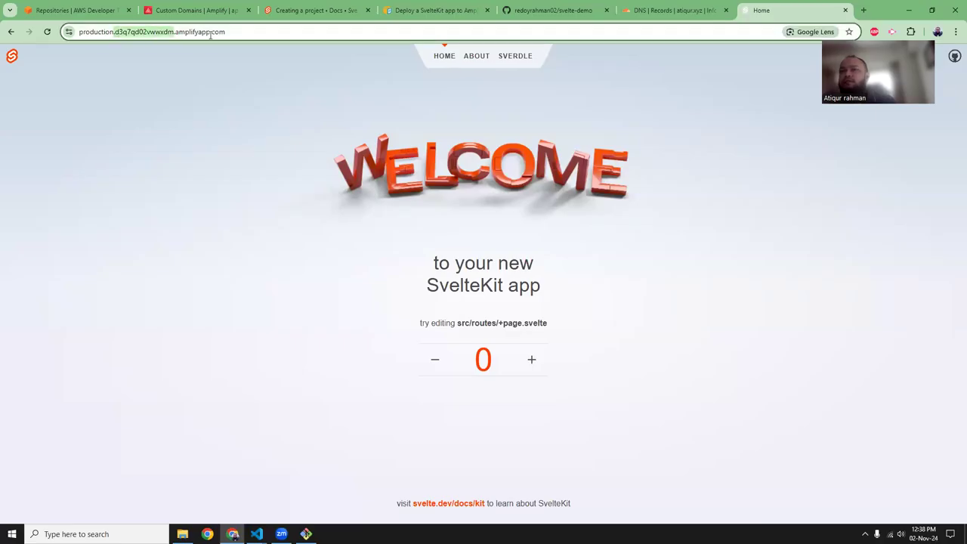
left_click(385, 108)
left_click(476, 57)
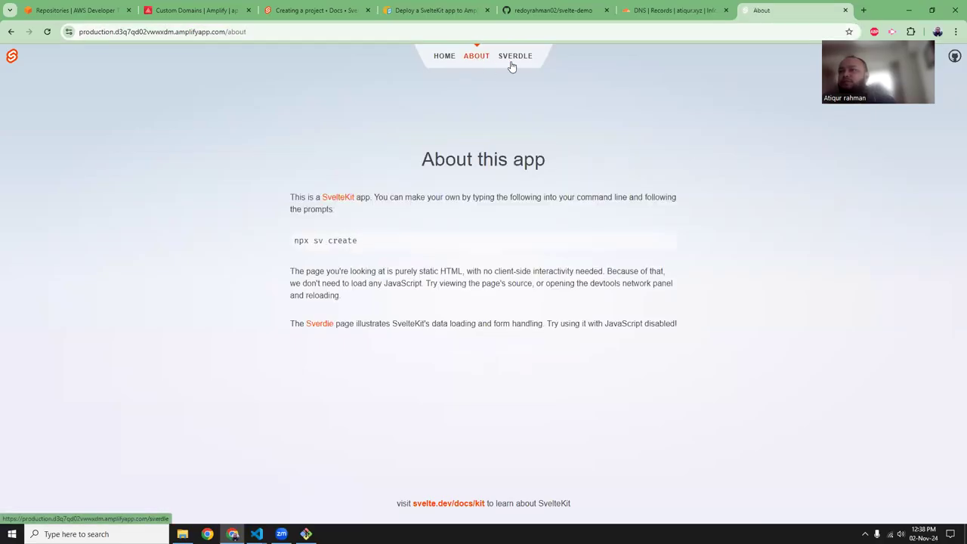
left_click(515, 56)
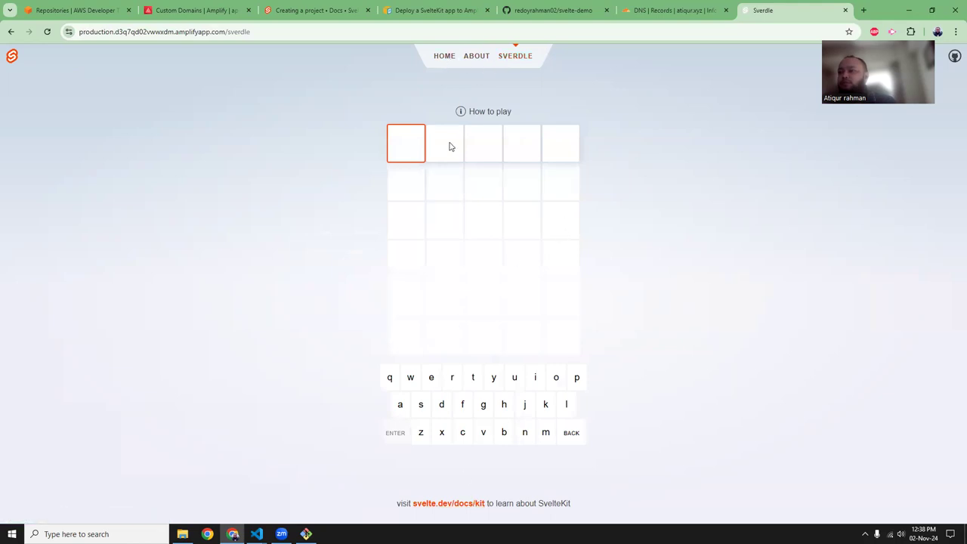
left_click(444, 57)
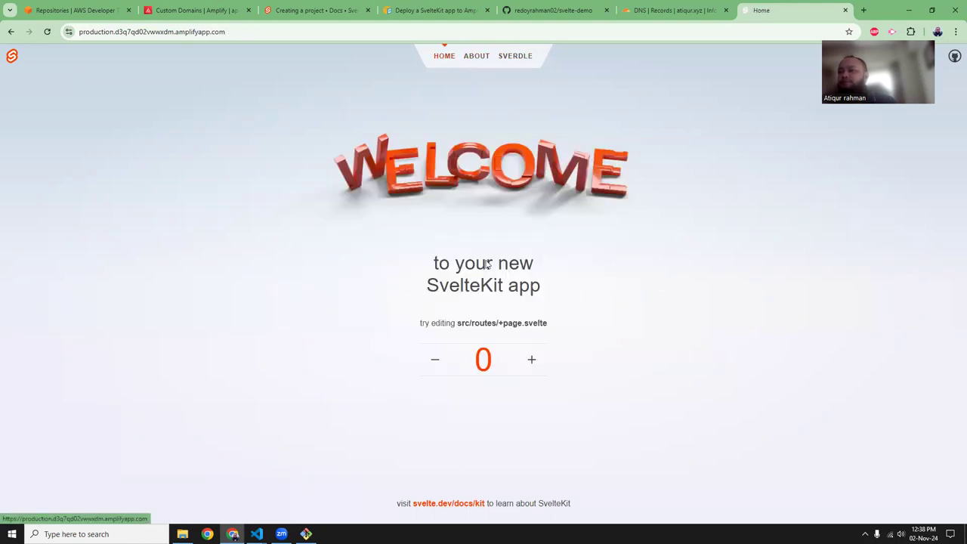
Step: Test the home page counter by raising it to 7 and lowering it to 1
left_click(532, 360)
left_click(532, 359)
left_click(532, 360)
left_click(532, 360)
left_click(532, 360)
left_click(532, 359)
left_click(532, 360)
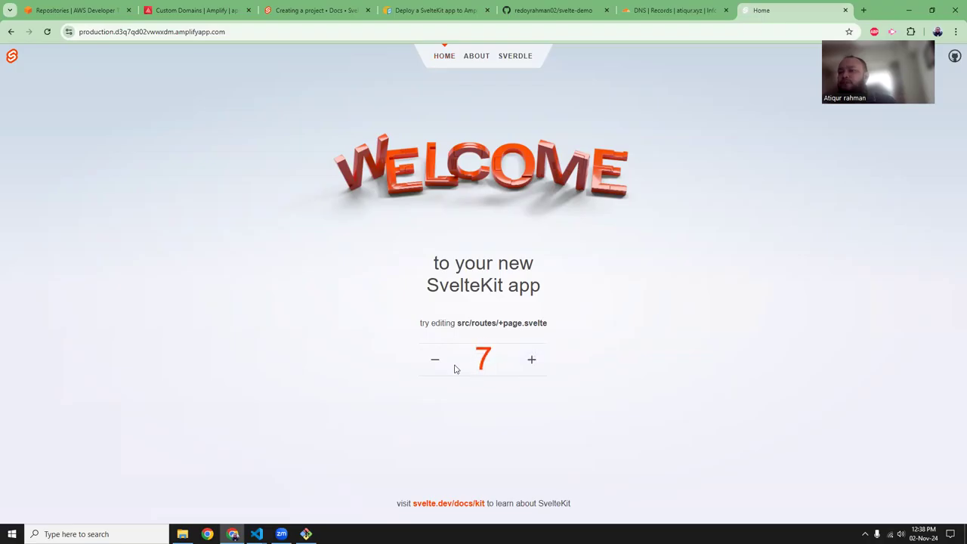
left_click(435, 365)
left_click(436, 365)
left_click(436, 365)
left_click(436, 365)
left_click(436, 365)
left_click(436, 364)
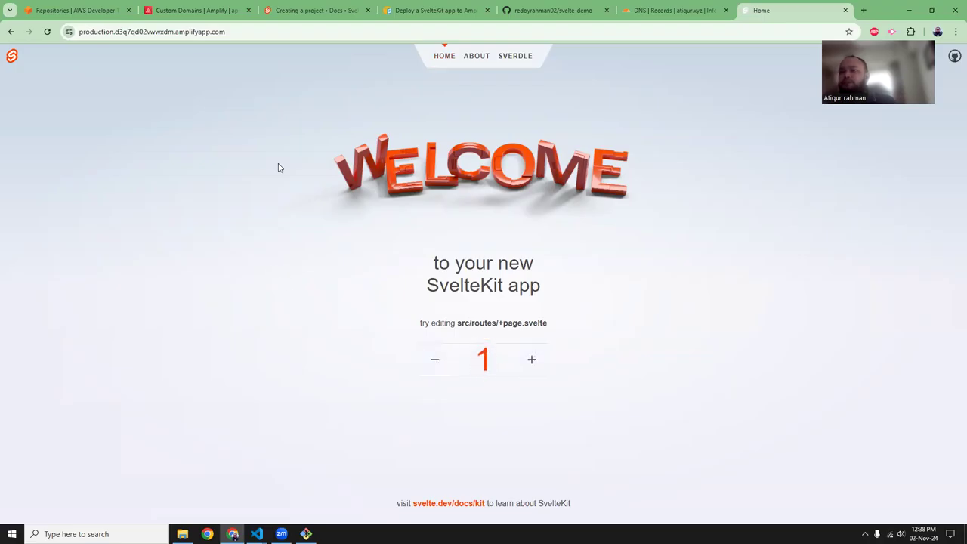
Step: Close the deployed app's page and refresh Amplify's custom domains page to recheck the activation of sv.atiqur.xyz
left_click(845, 10)
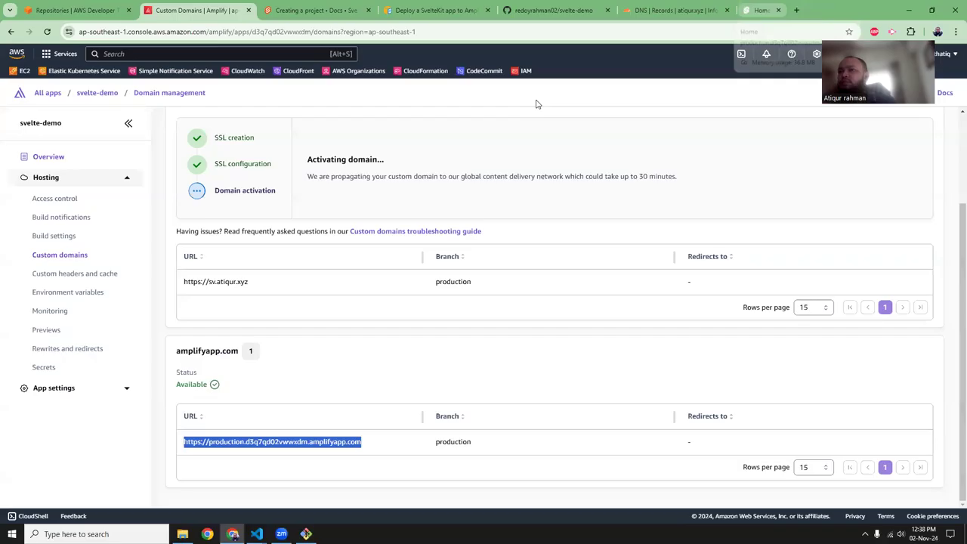
left_click(47, 31)
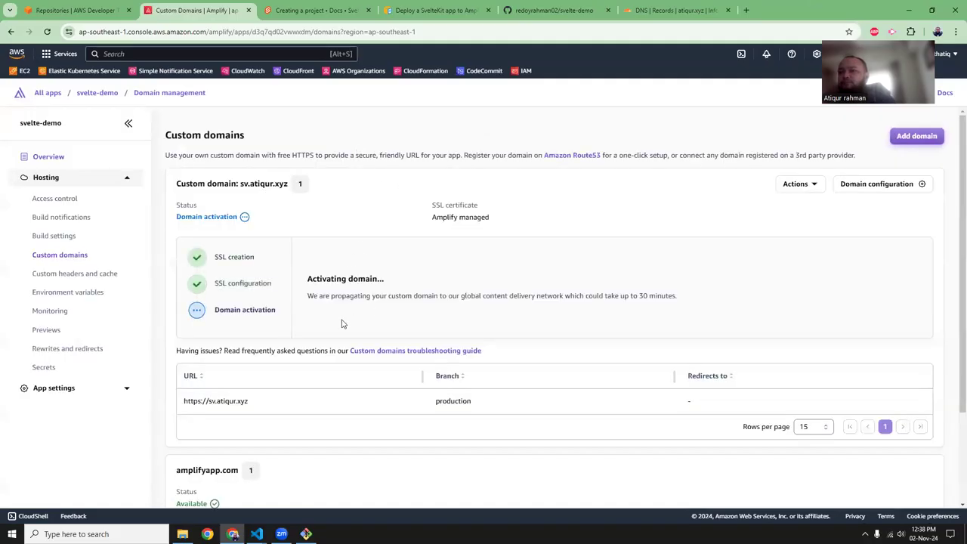
scroll(344, 321, "down", 3)
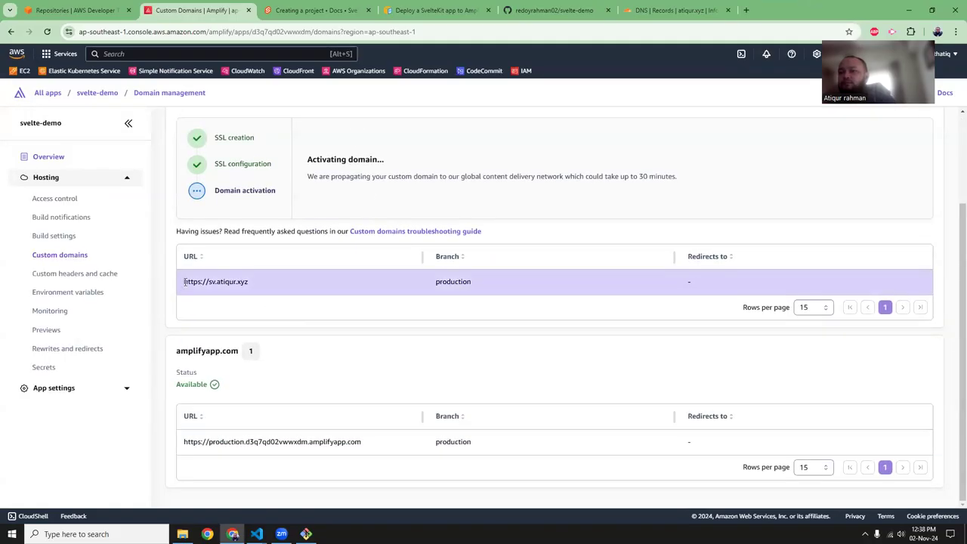
left_click_drag(185, 281, 265, 285)
key("ctrl+c")
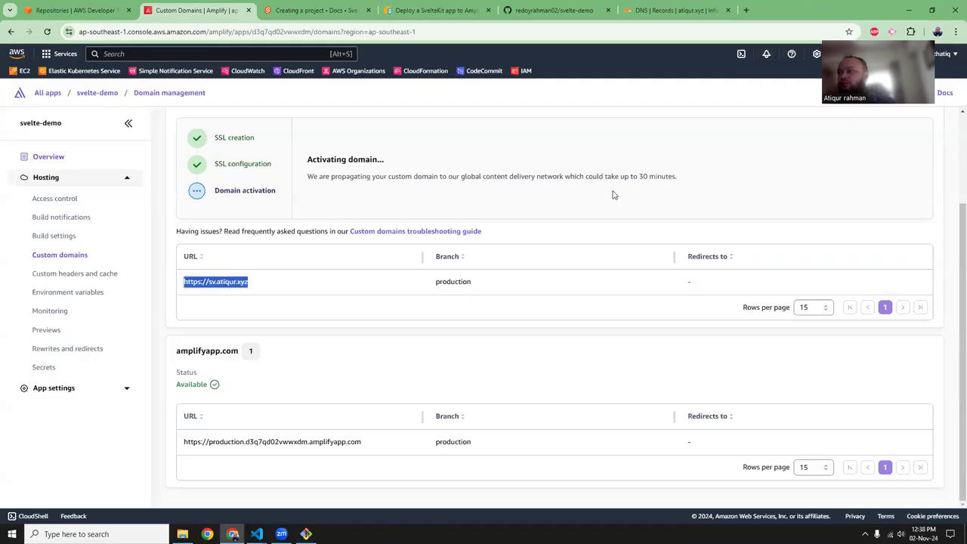
left_click(937, 31)
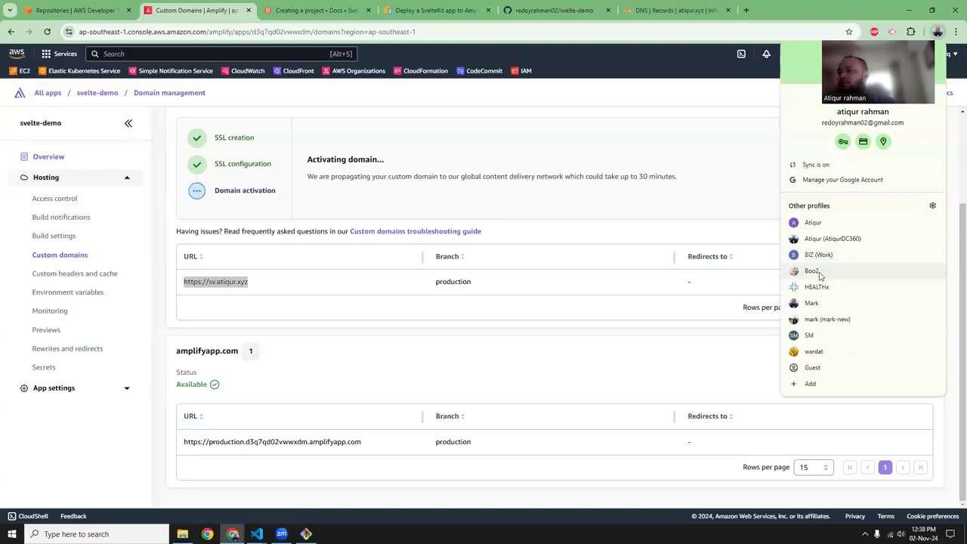
left_click(817, 319)
left_click(556, 235)
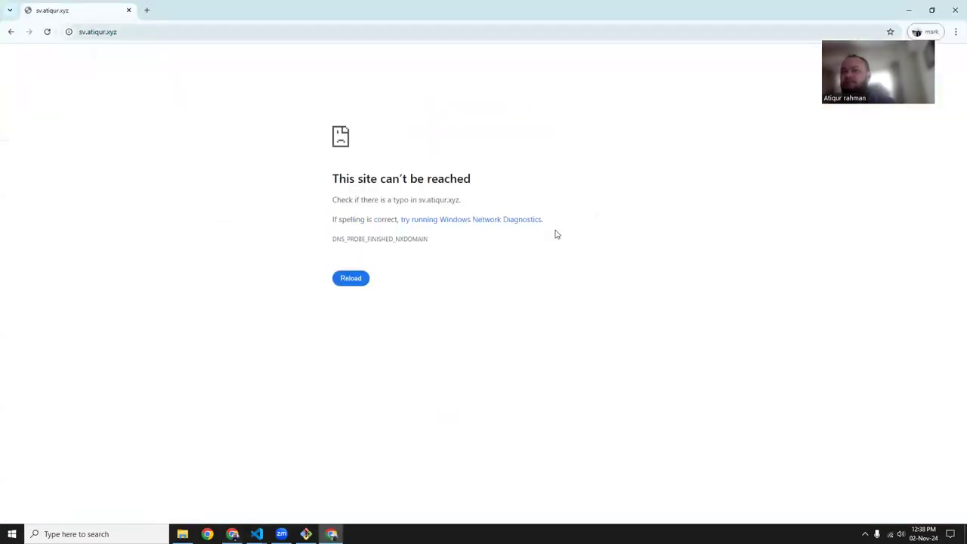
left_click(352, 279)
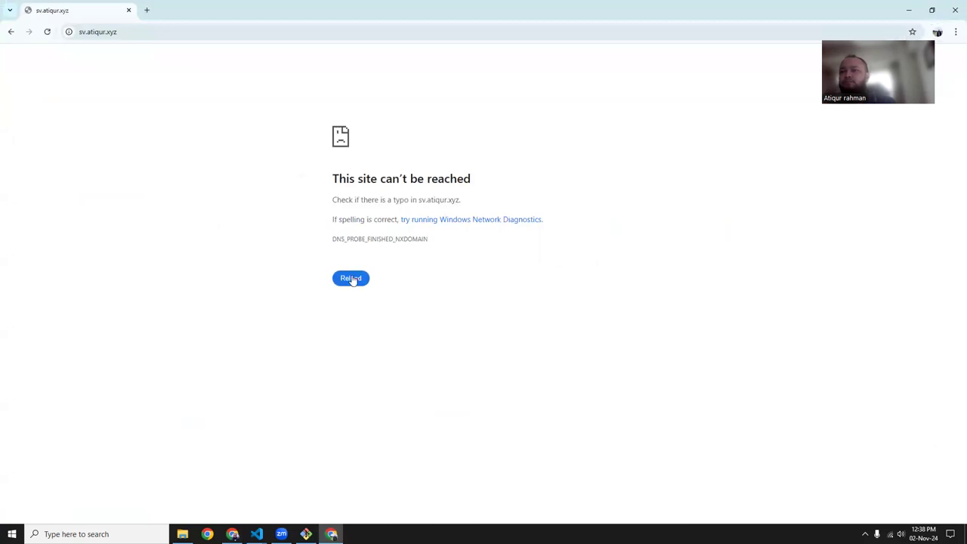
left_click(129, 12)
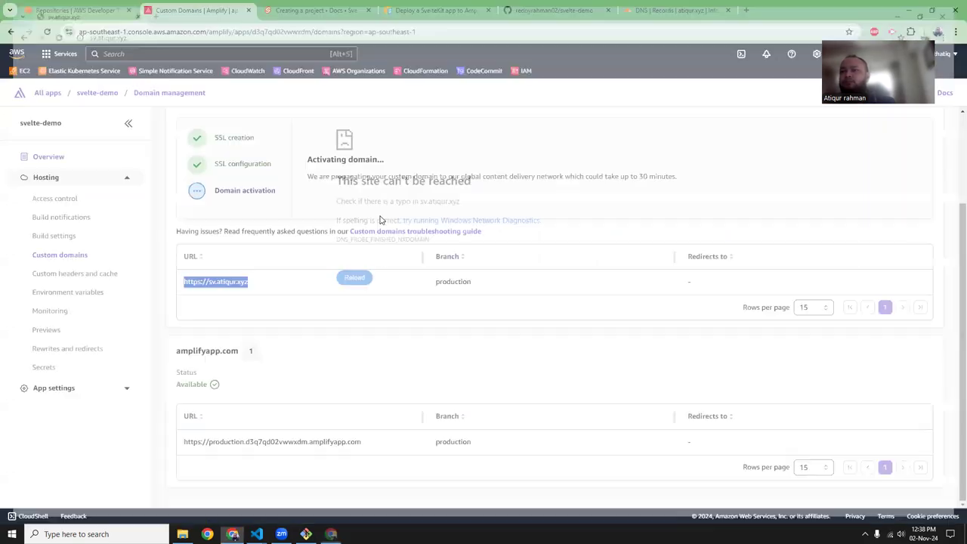
scroll(555, 278, "up", 2)
left_click(387, 146)
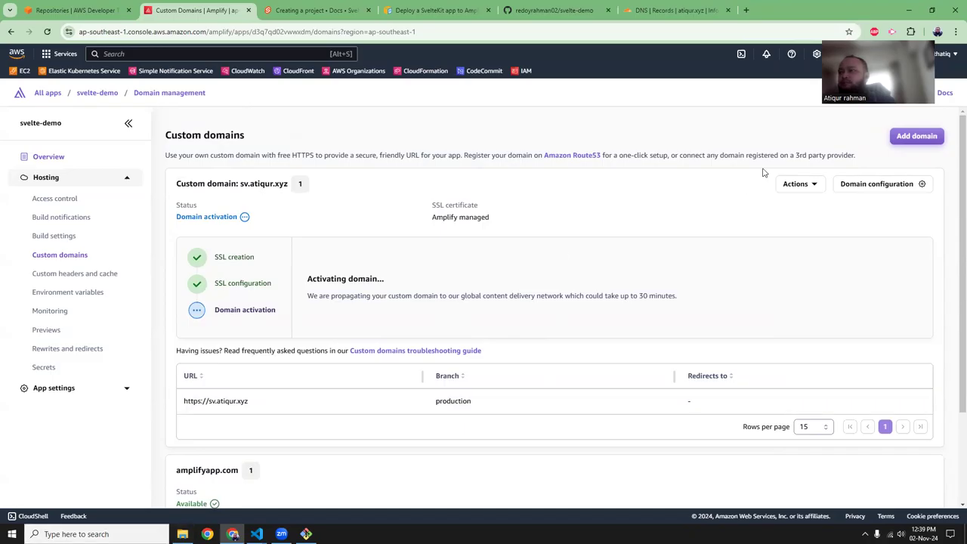
Step: Search the web for a proxy site in a new tab and open proxysite.com
key("ctrl+t")
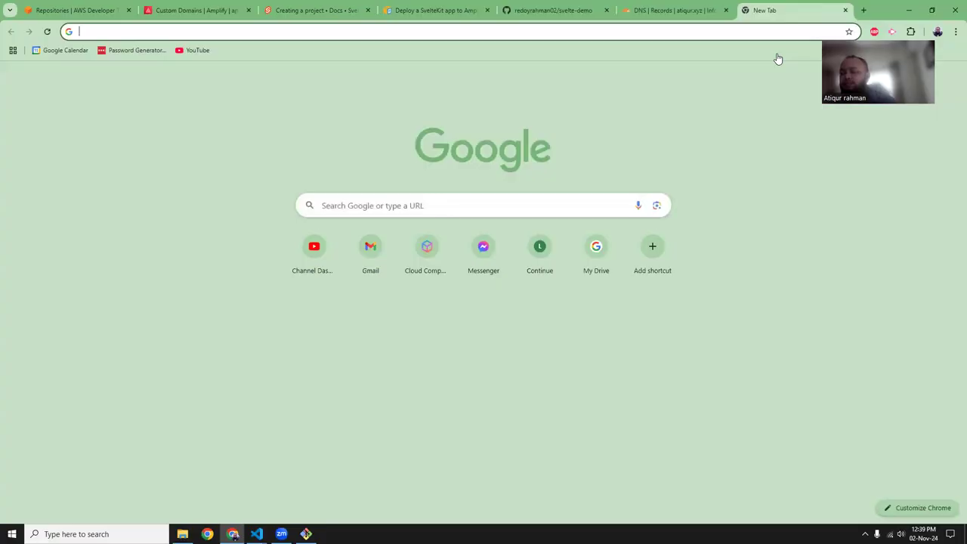
type("proxy")
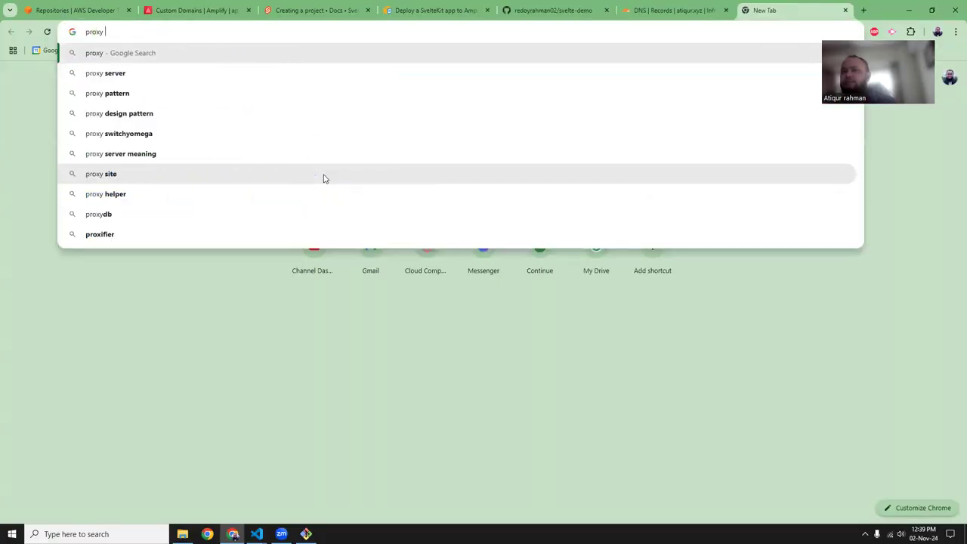
left_click(324, 177)
left_click(253, 157)
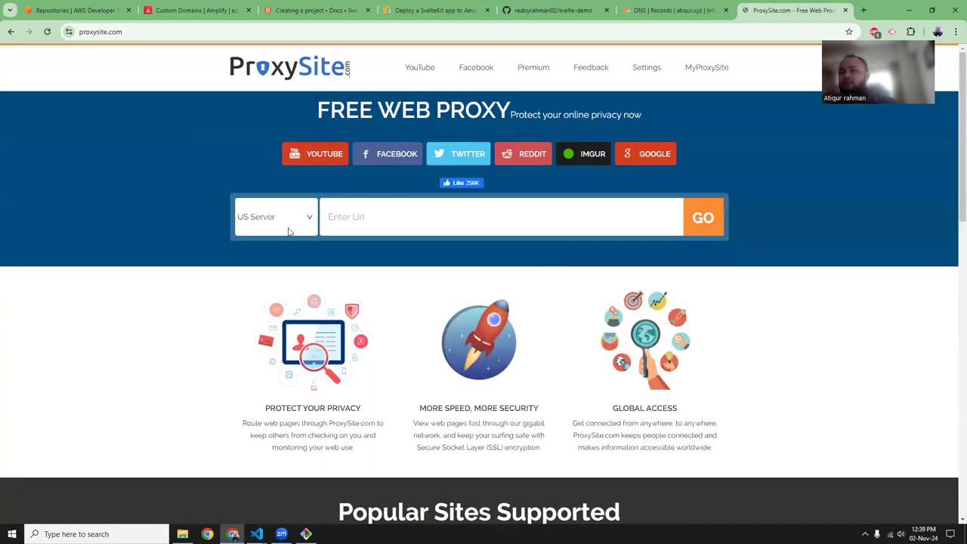
Step: Try to load the copied sv.atiqur.xyz URL through the web proxy, then dismiss the antivirus alert and close the page
left_click(288, 228)
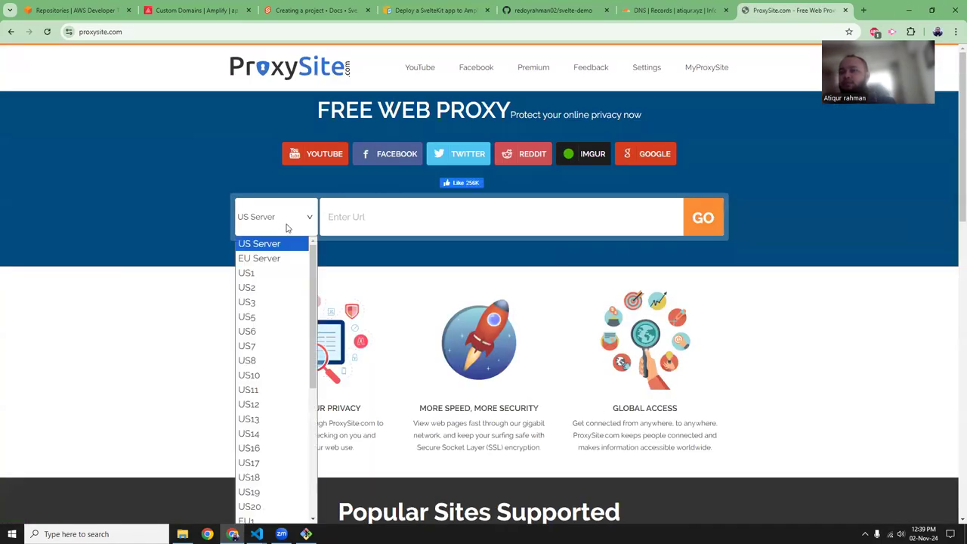
left_click(392, 220)
key("ctrl+v")
left_click(708, 224)
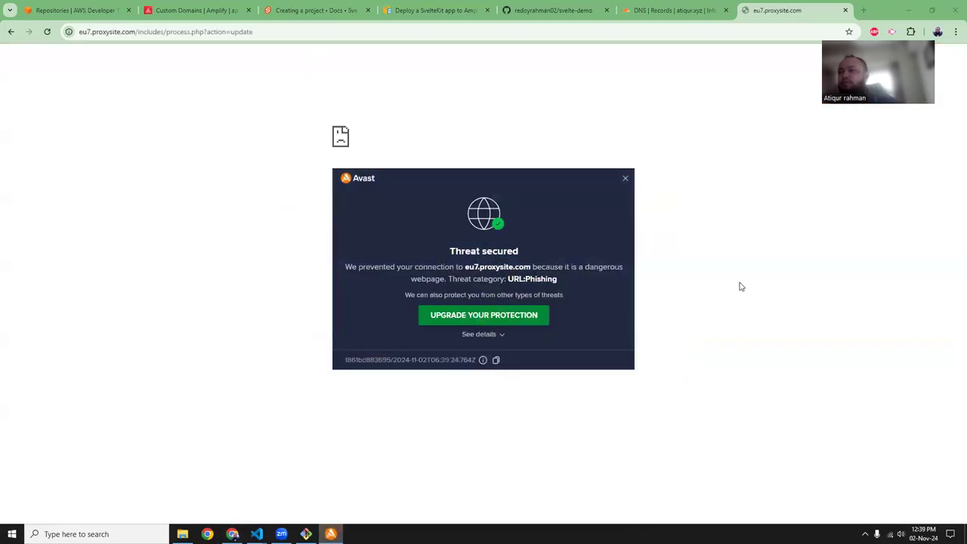
left_click(626, 179)
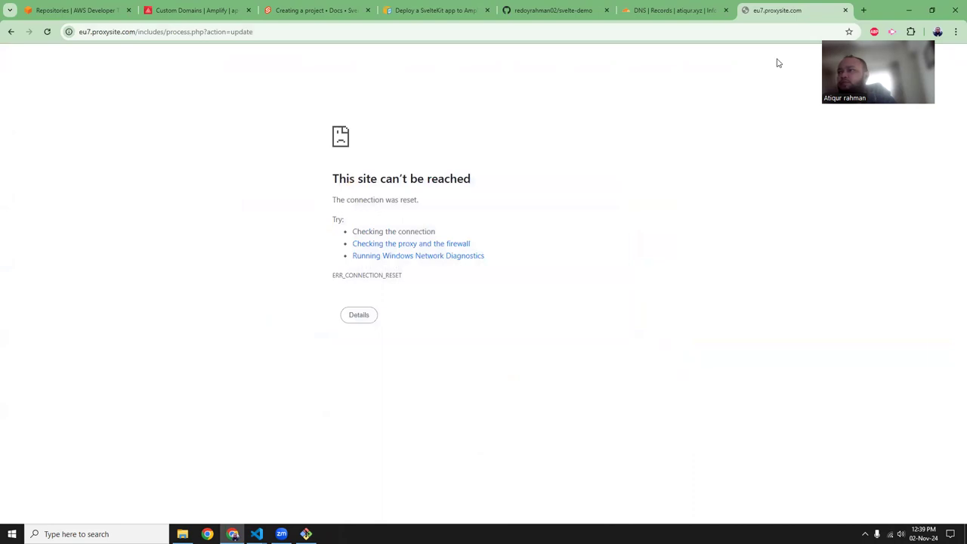
key("ctrl+w")
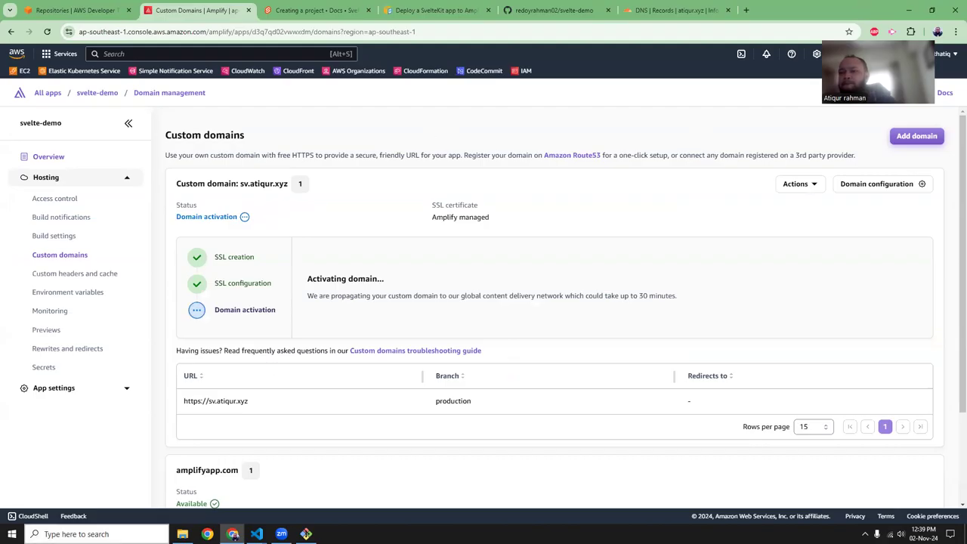
Step: Search Windows for "war" and launch the Cloudflare WARP app
left_click(98, 534)
type("a")
key("BackSpace")
type("war")
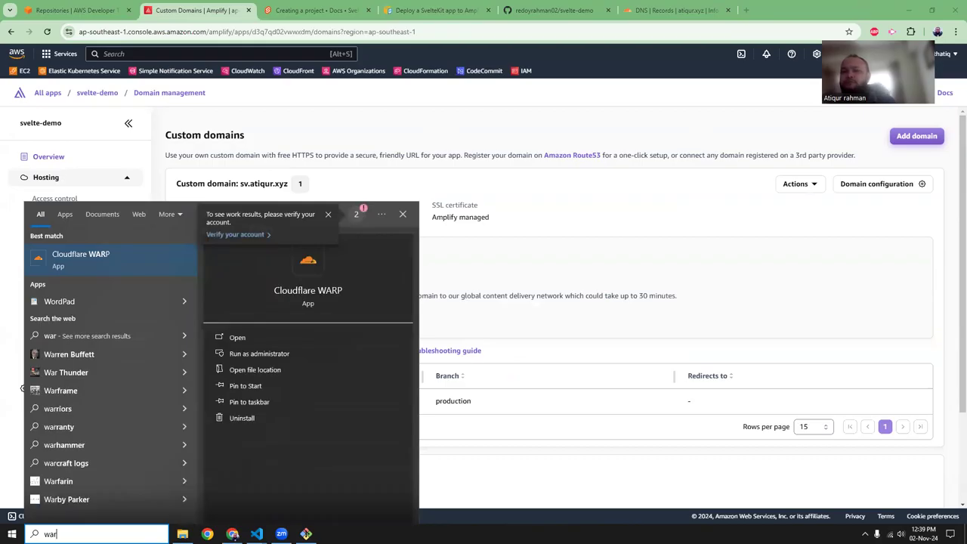
left_click(86, 256)
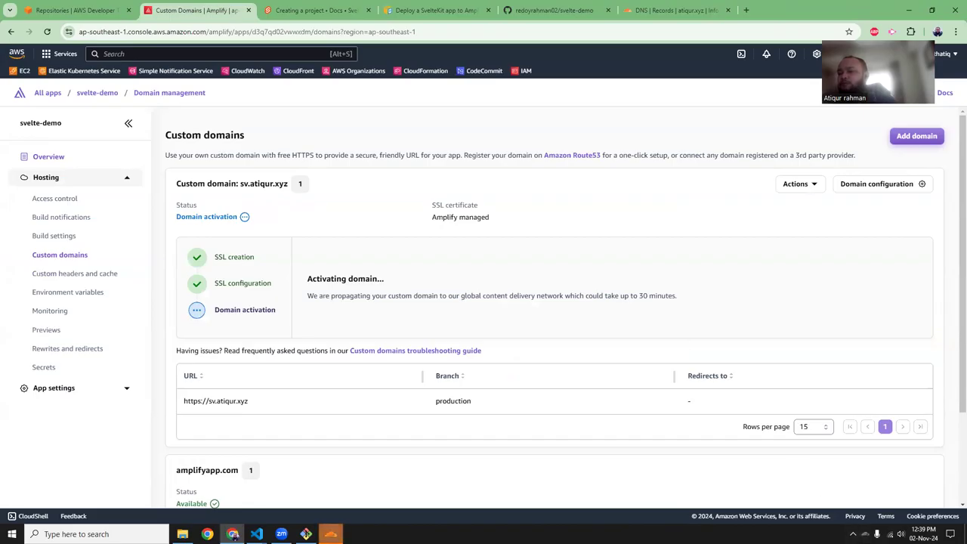
Step: Bring up the Cloudflare WARP window, connect WARP, and return to Amplify's custom domains page
left_click(518, 373)
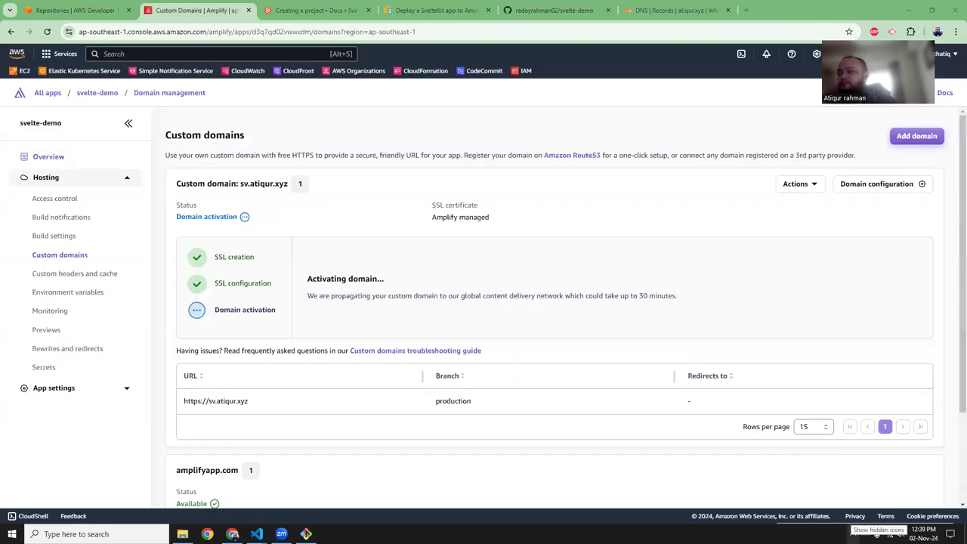
left_click(853, 534)
left_click(849, 516)
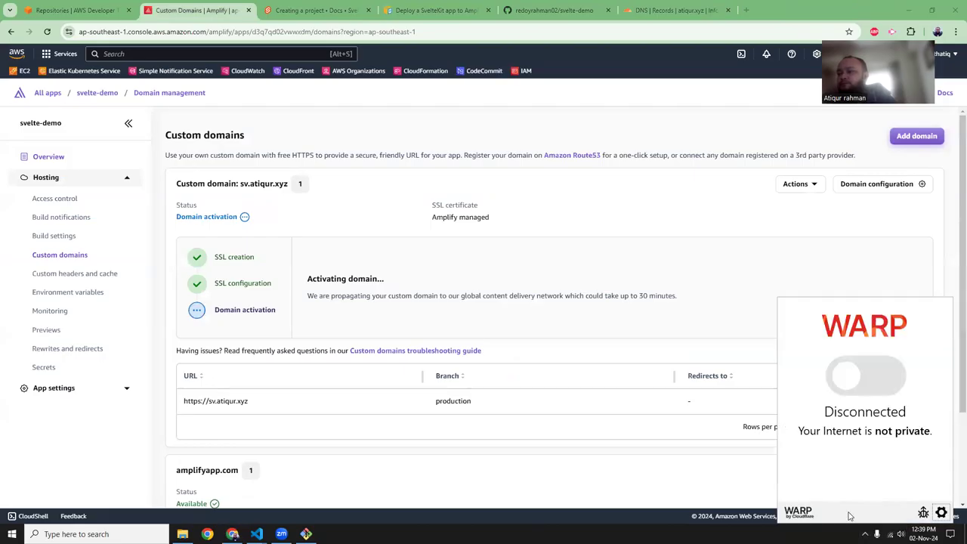
left_click(873, 398)
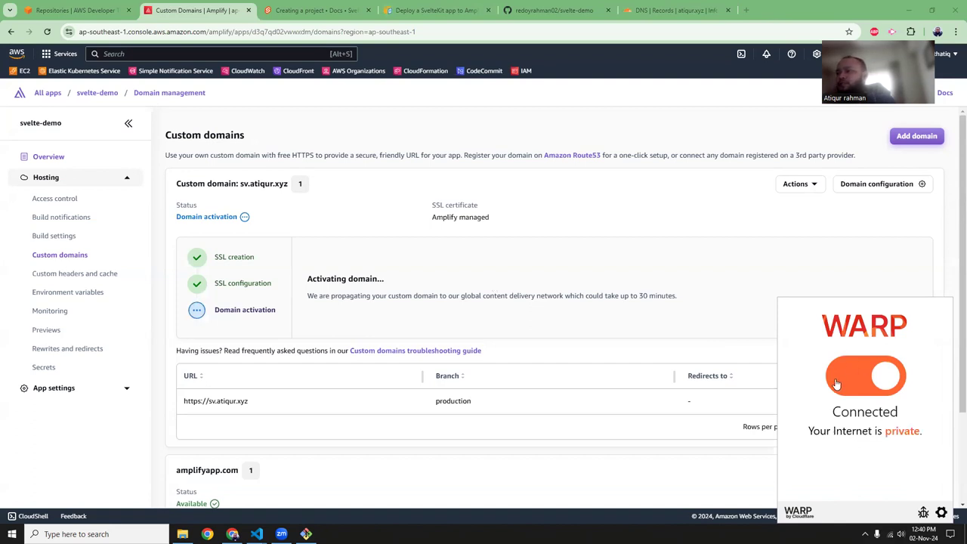
left_click(661, 147)
Step: Open sv.atiqur.xyz in a new tab and inspect the full HTTPS address of the loaded site
left_click(748, 9)
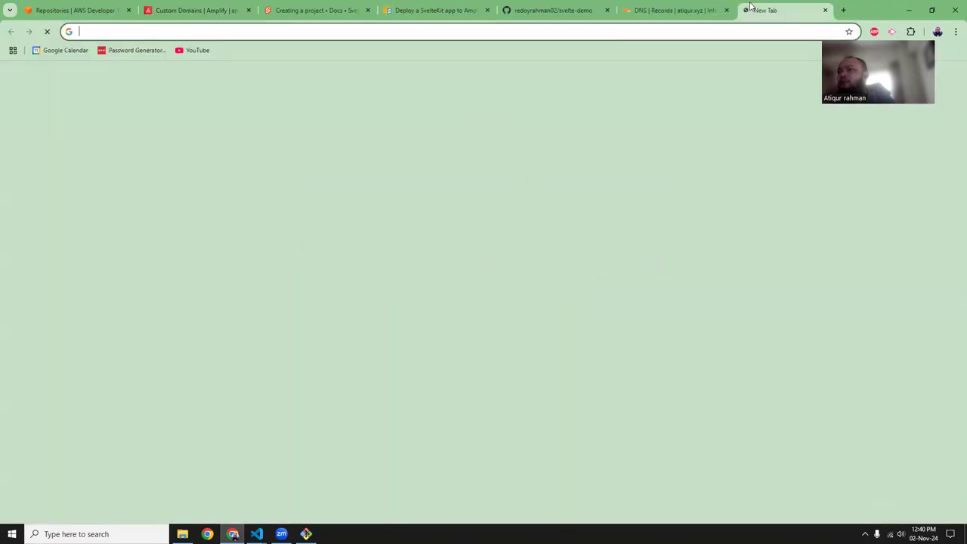
type("sv.atiqur.xyz")
key("Return")
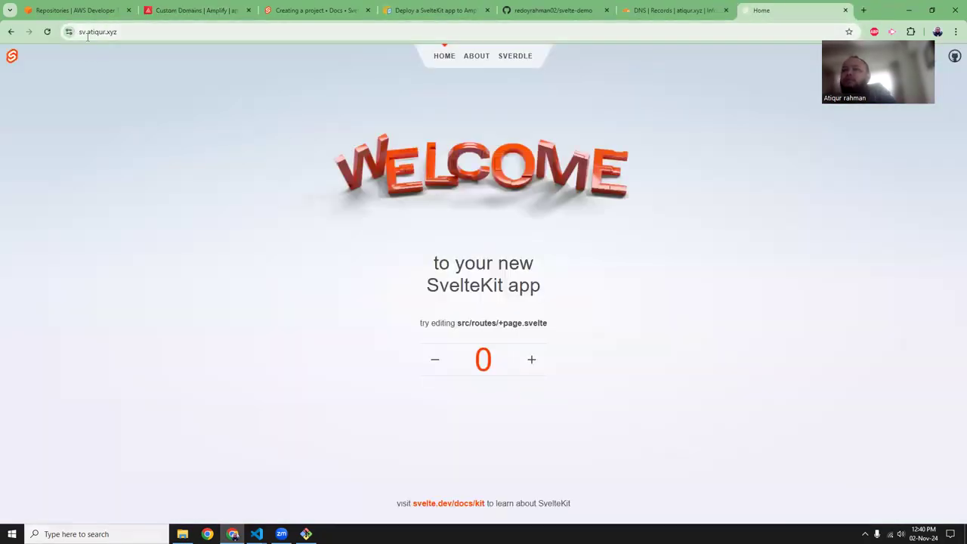
left_click(87, 34)
left_click(123, 31)
left_click_drag(86, 34, 160, 32)
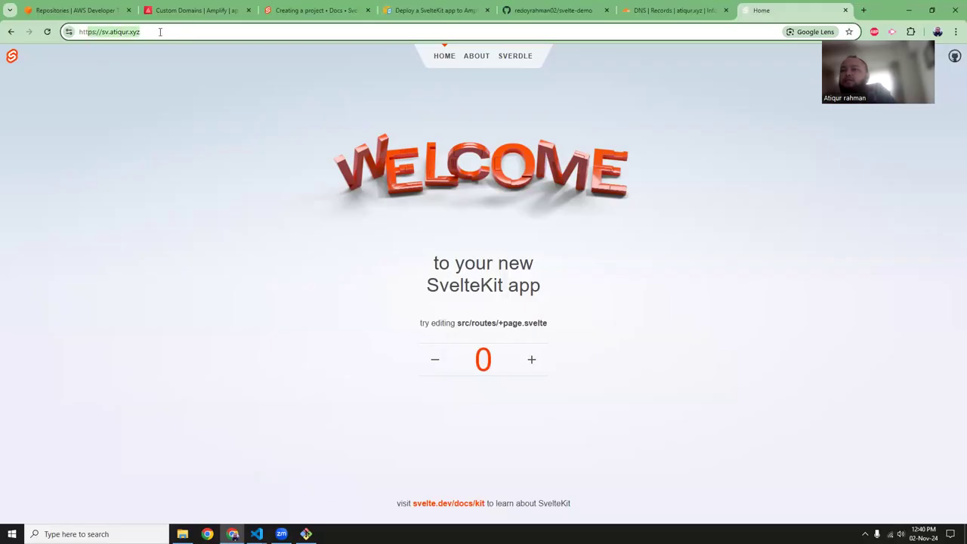
left_click(189, 121)
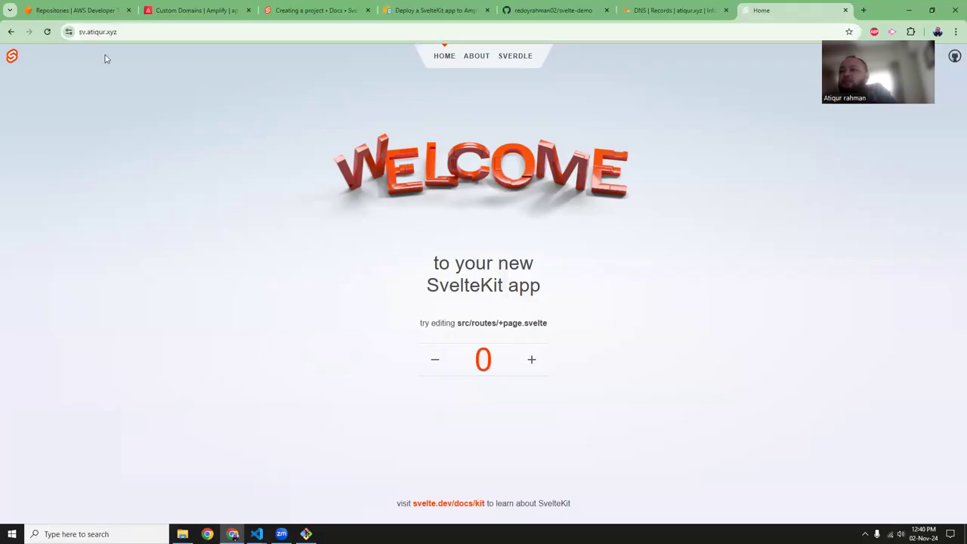
Step: Check the deployed app's navigation by visiting the About and Sverdle pages, finishing on the Home page
left_click(481, 60)
left_click(521, 60)
left_click(476, 56)
left_click(445, 57)
Step: Switch to the svelte-demo GitHub repository and select its full URL
key("ctrl+5")
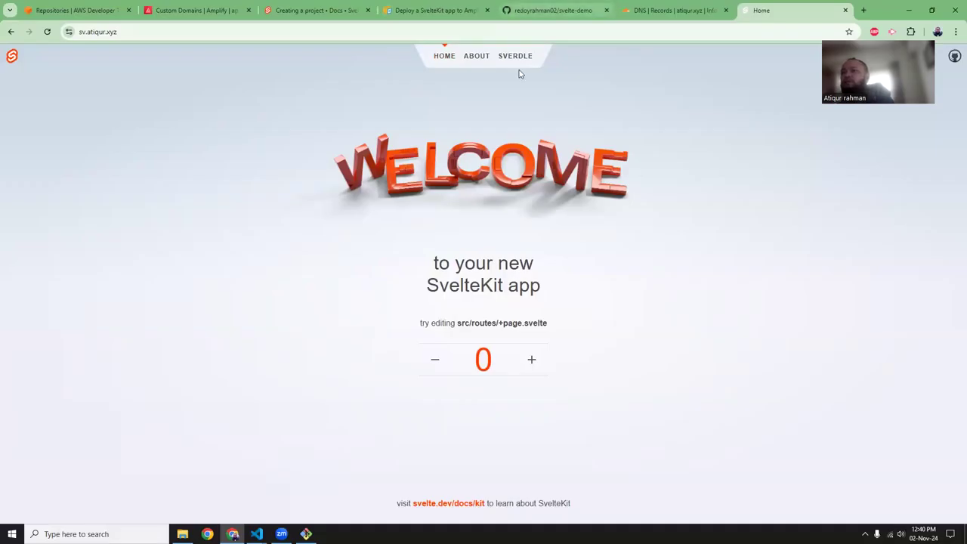
left_click(187, 33)
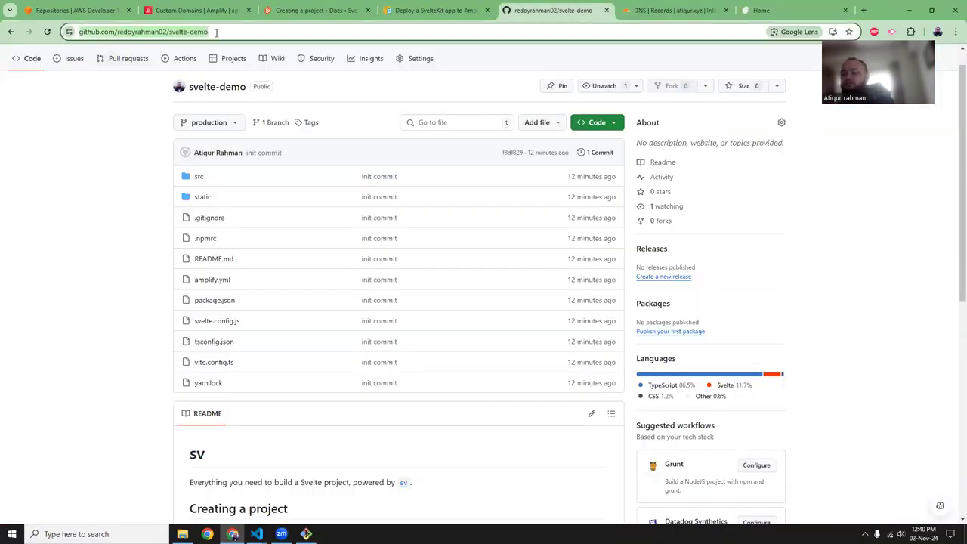
left_click(216, 33)
Step: Revisit the SvelteKit-to-Amplify deployment guide and the Cloudflare DNS records, ending on the live sv.atiqur.xyz site
left_click(436, 10)
key("ctrl+Tab")
key("ctrl+Tab")
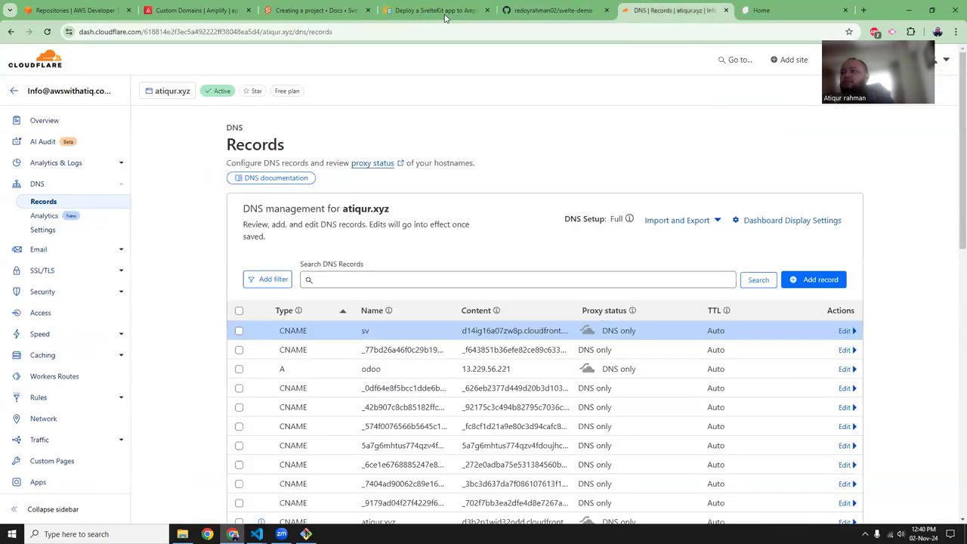
key("ctrl+Tab")
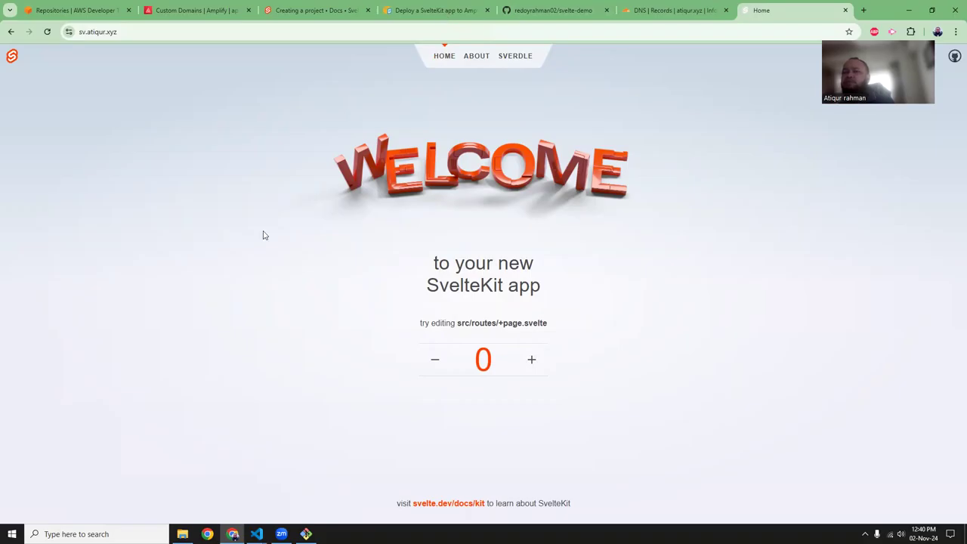